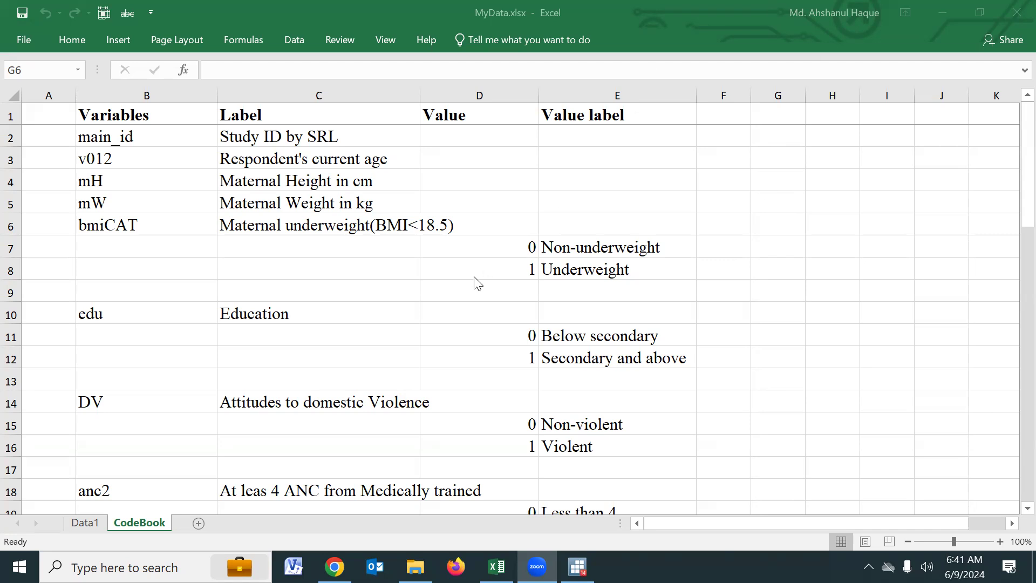
- Switch to File Explorer and locate the MyData.xlsx workbook in the abc folder on New Volume (D:)
click(415, 567)
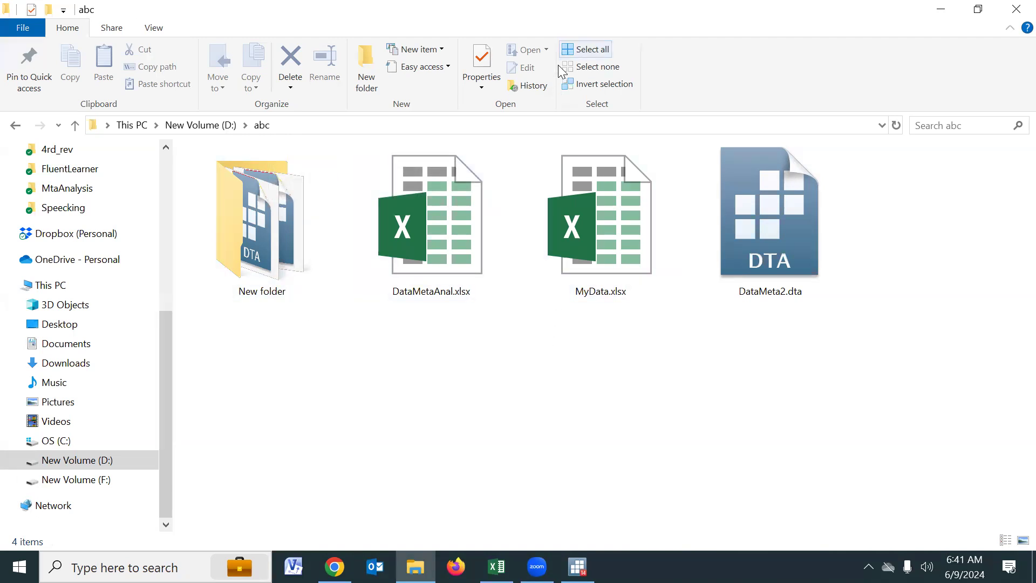
mouse_move(551, 143)
mouse_down()
mouse_move(678, 208)
mouse_move(571, 341)
mouse_move(524, 161)
mouse_move(581, 138)
mouse_up()
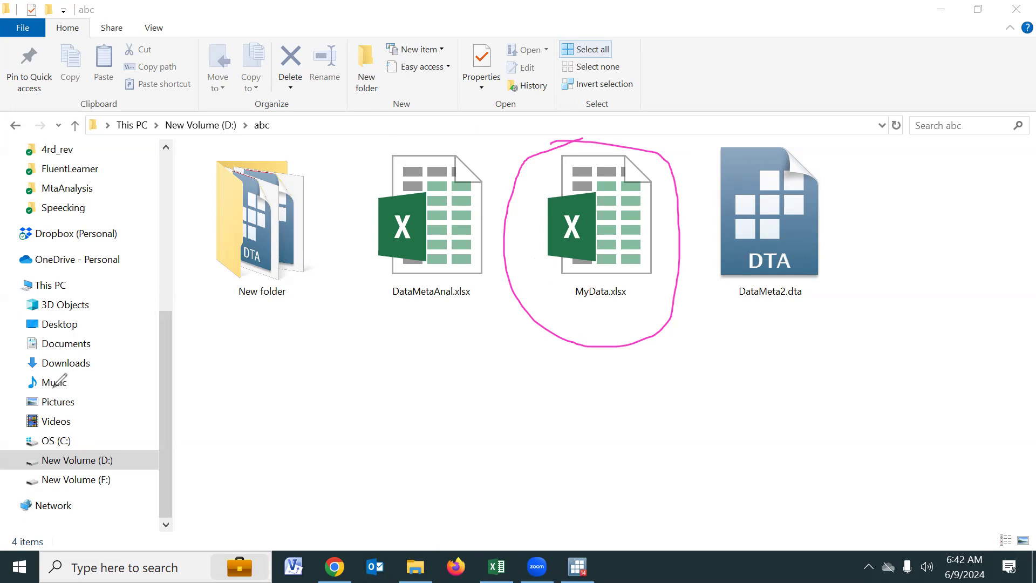
key(ctrl+z)
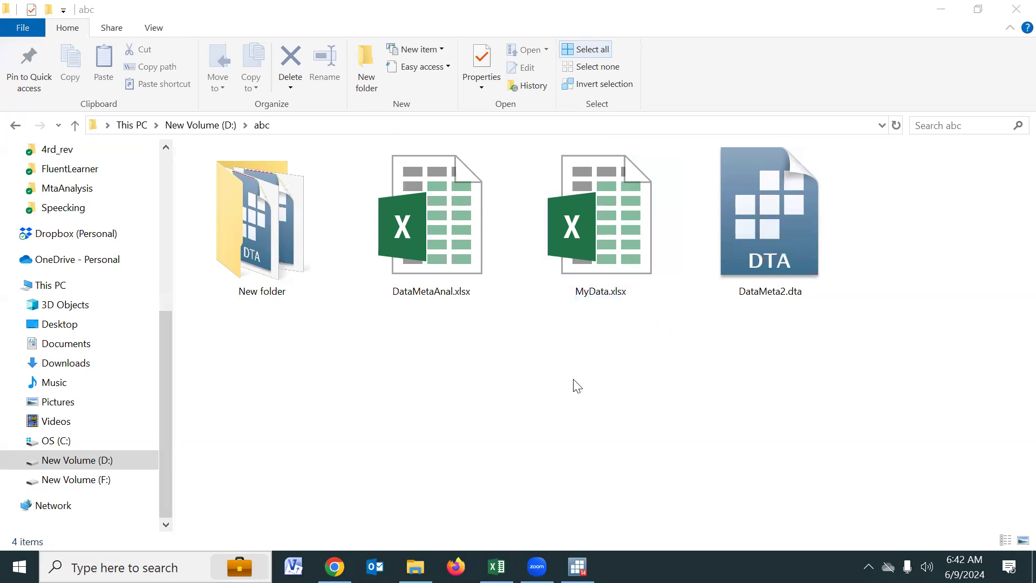
click(569, 478)
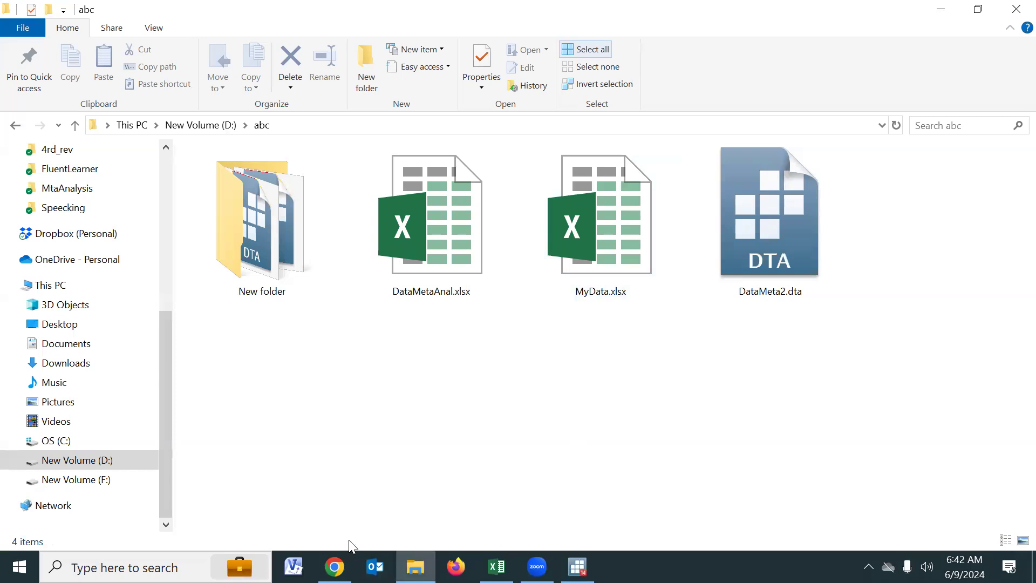
- Launch StataSE 14 (64-bit) and bring the Stata/SE 14.1 window without a number prefix to the front
click(142, 567)
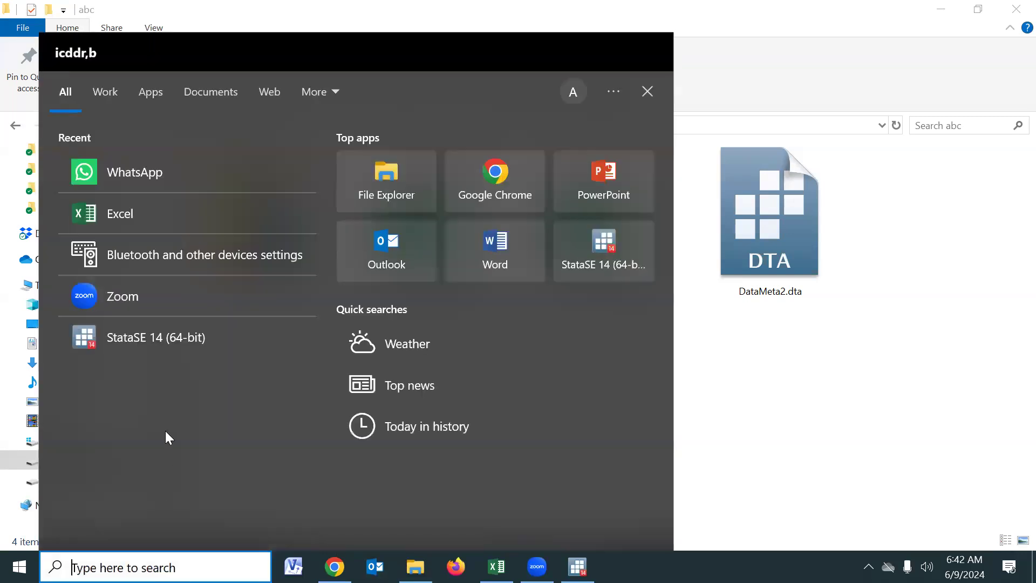
click(153, 337)
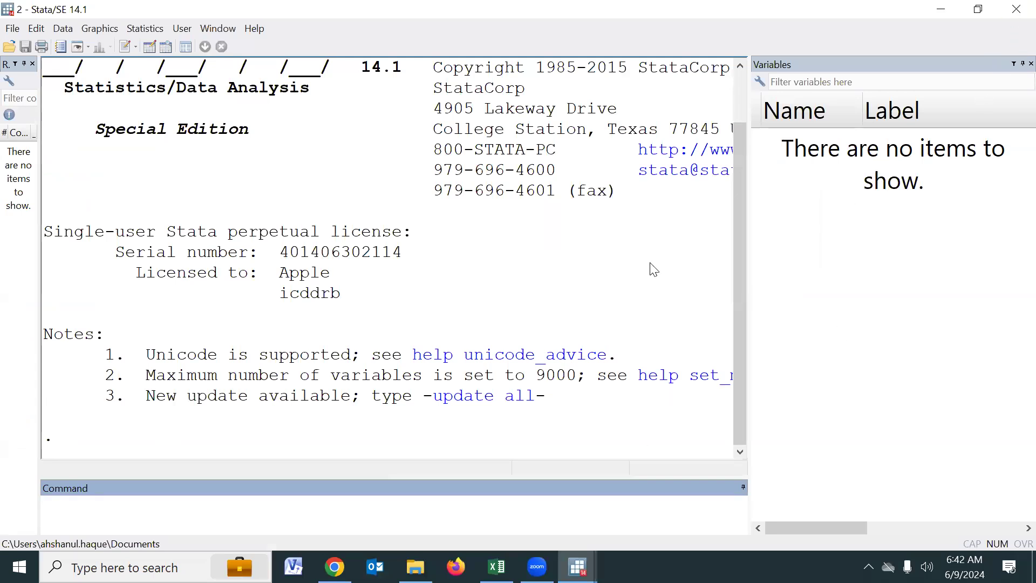
click(578, 567)
click(577, 566)
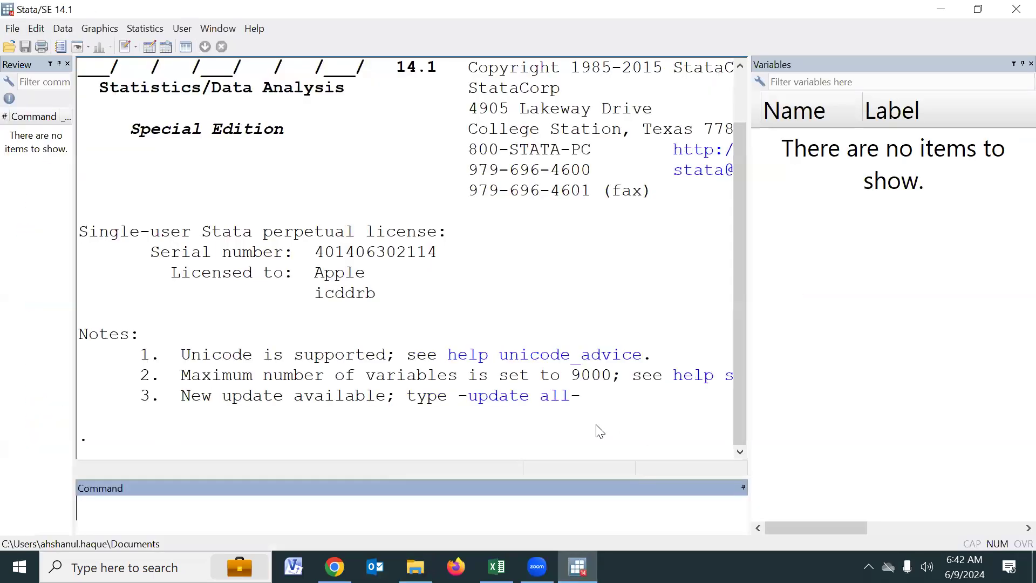
- Widen the Review pane and narrow the Variables pane in the Stata workspace
drag(74, 260, 173, 261)
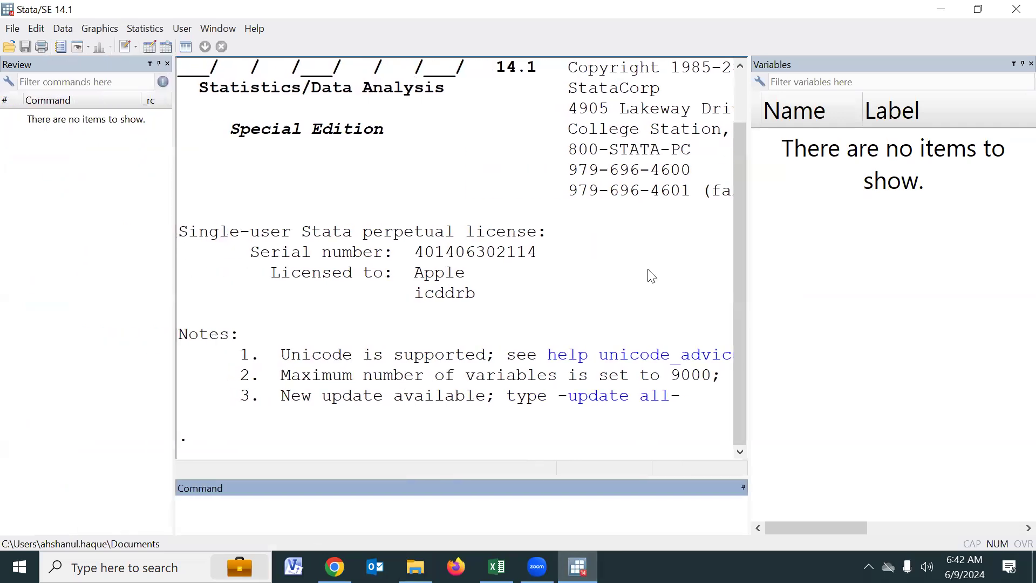
click(746, 247)
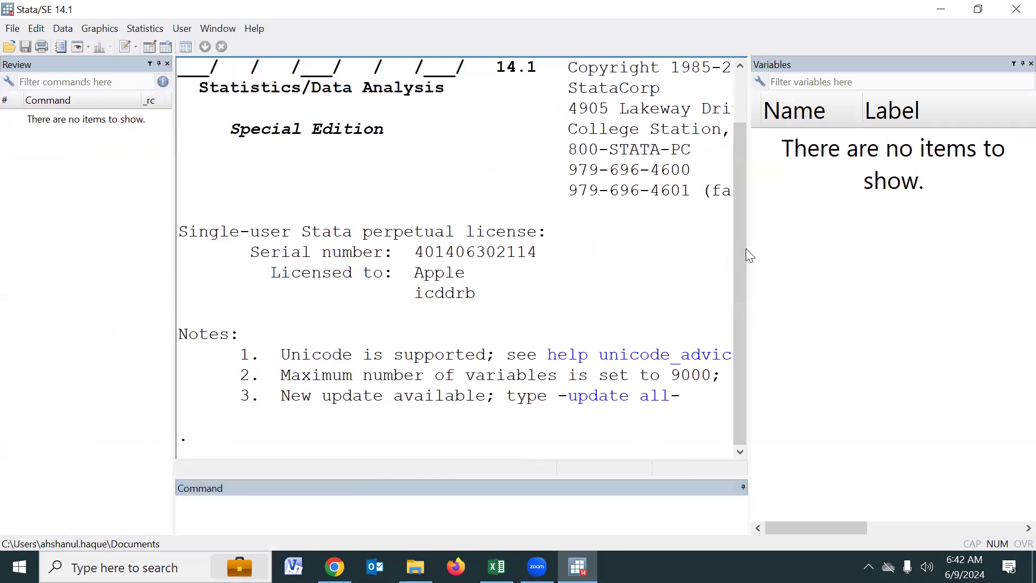
drag(749, 247, 770, 246)
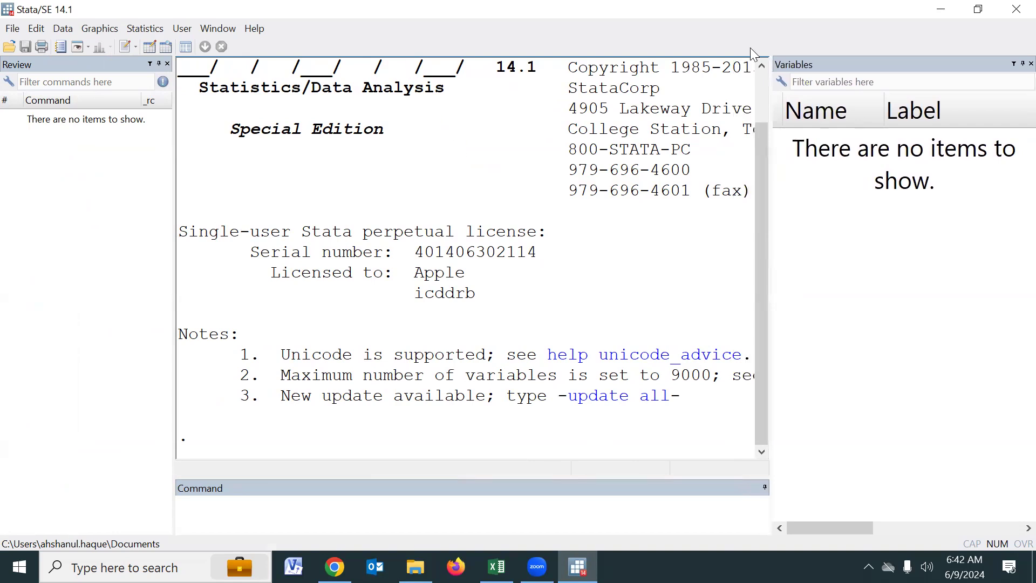
- Start an Excel spreadsheet import and reposition the Import Excel dialog
click(13, 30)
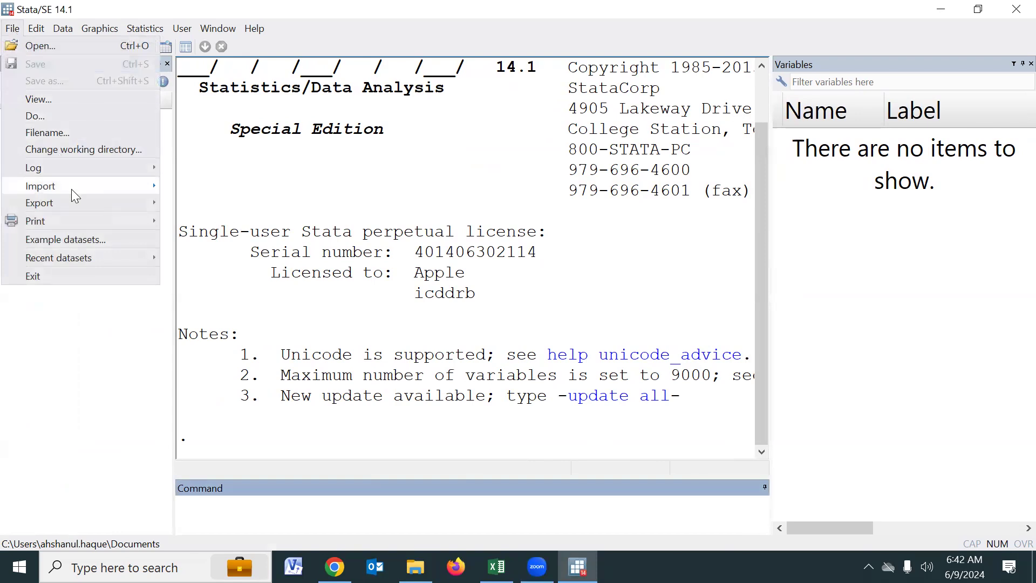
mouse_move(72, 190)
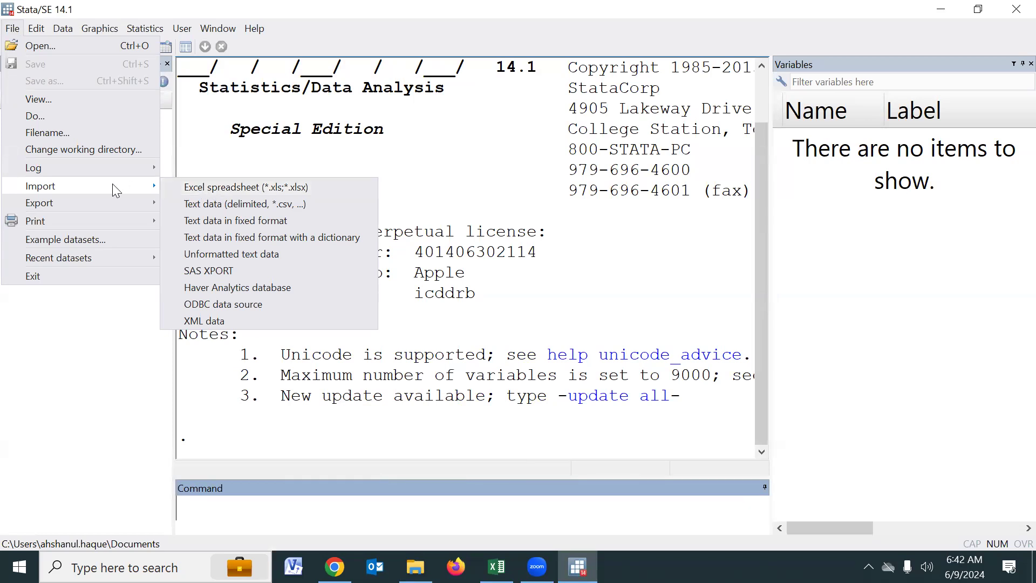
click(15, 30)
click(14, 30)
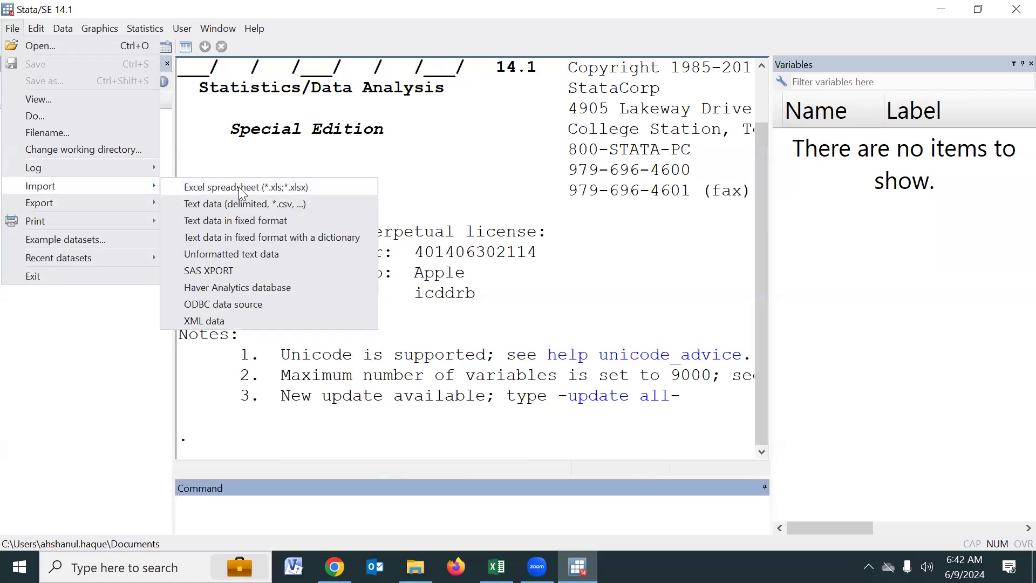
click(244, 186)
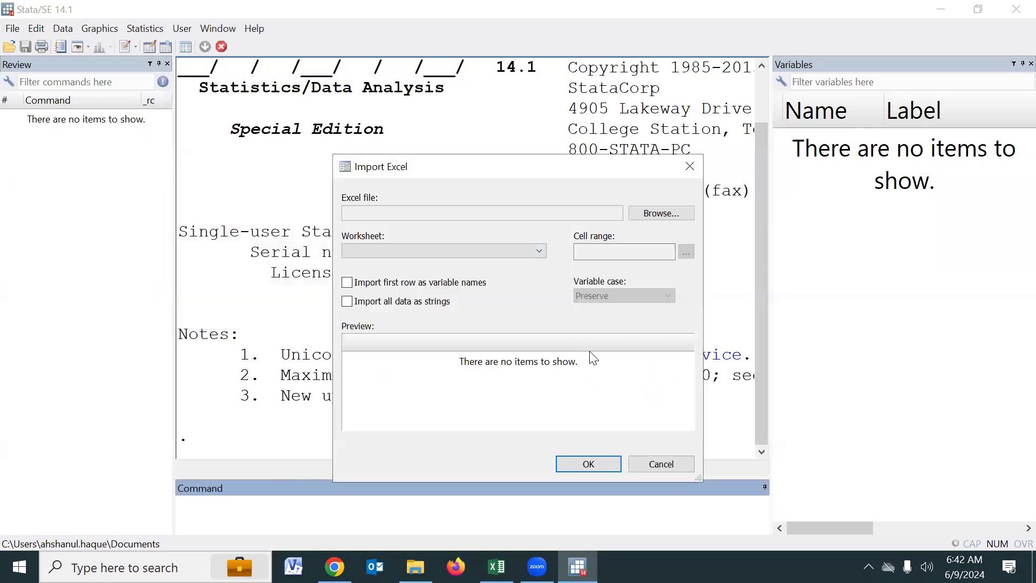
drag(462, 178, 428, 158)
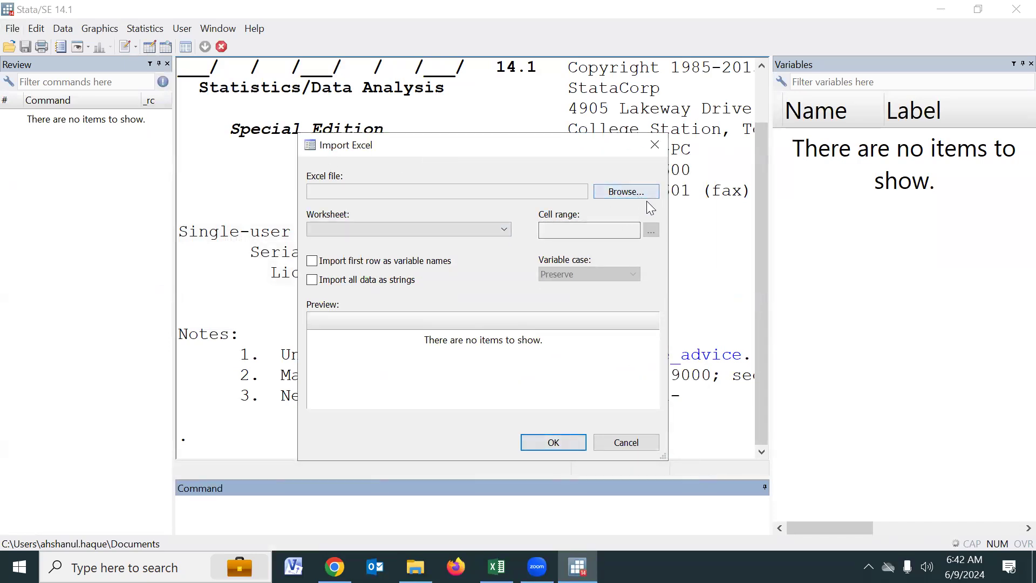
- Choose MyData.xlsx from the abc folder on New Volume (D:) as the Excel file to import
click(622, 195)
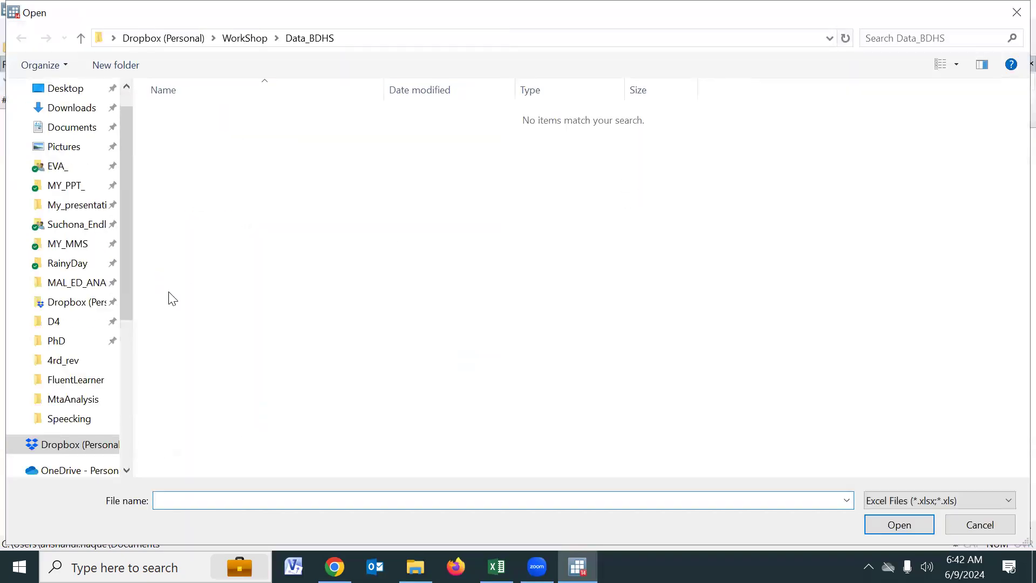
scroll(99, 381, down, 4)
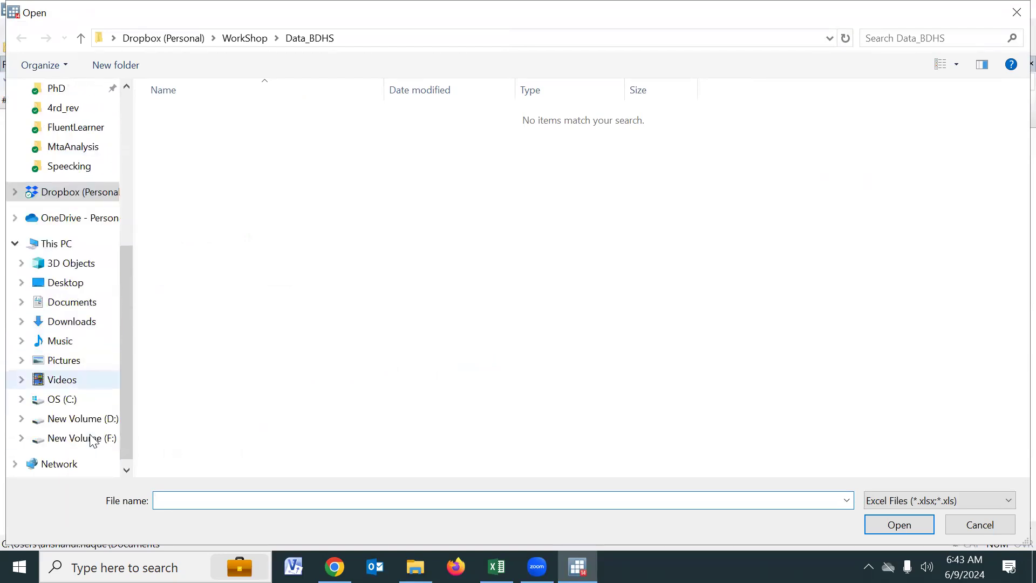
click(104, 419)
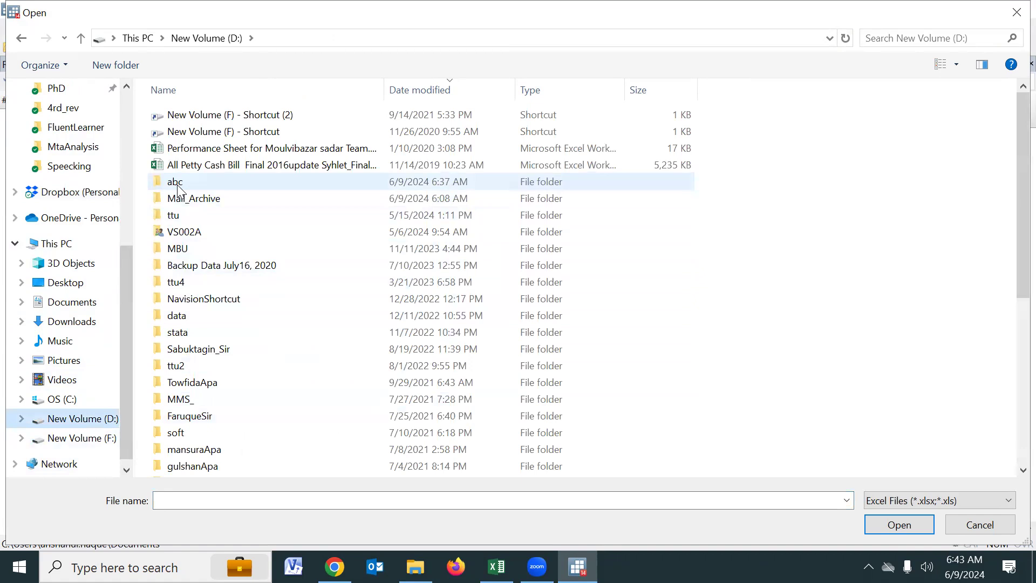
right_click(824, 227)
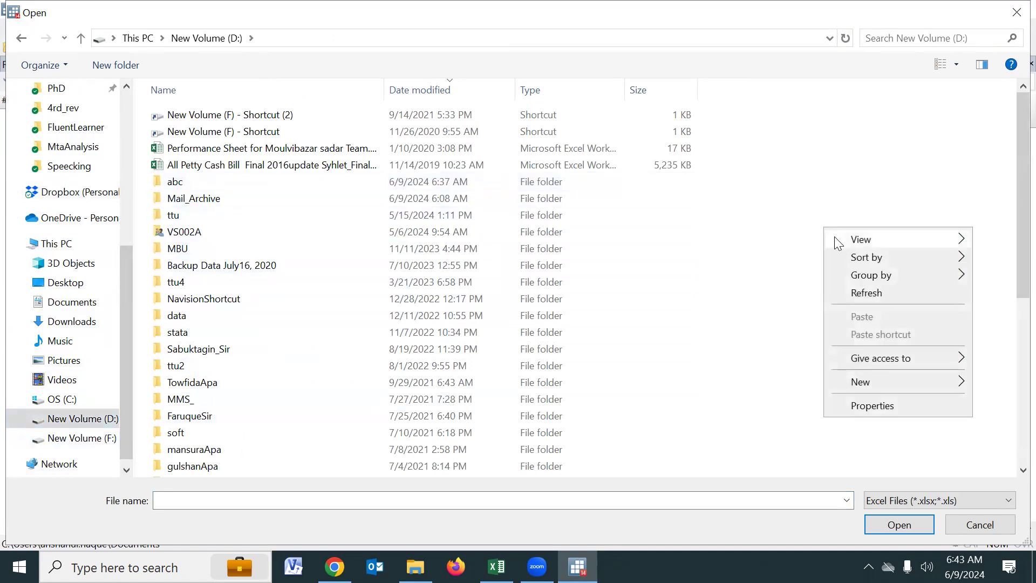
mouse_move(838, 242)
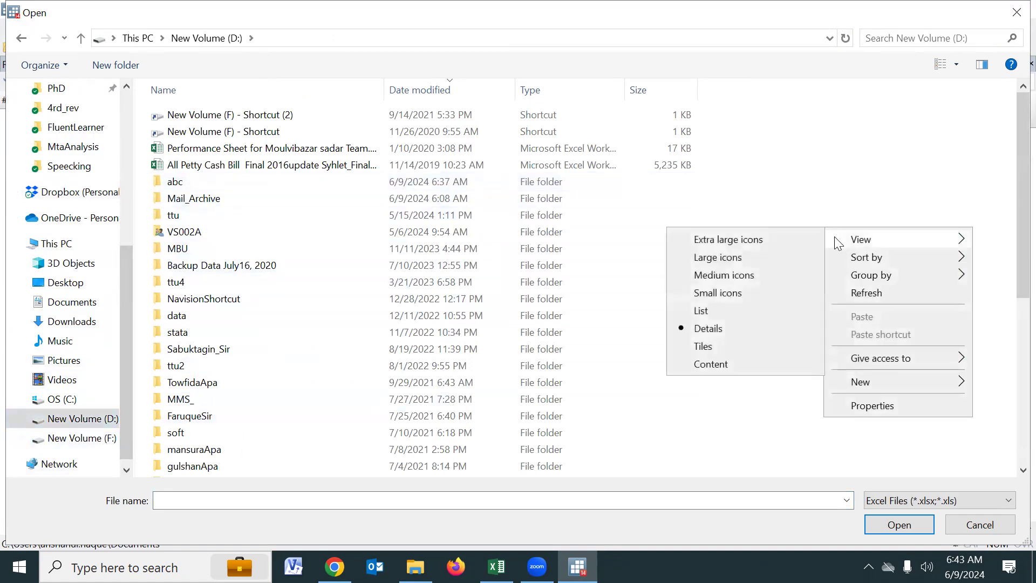
click(750, 240)
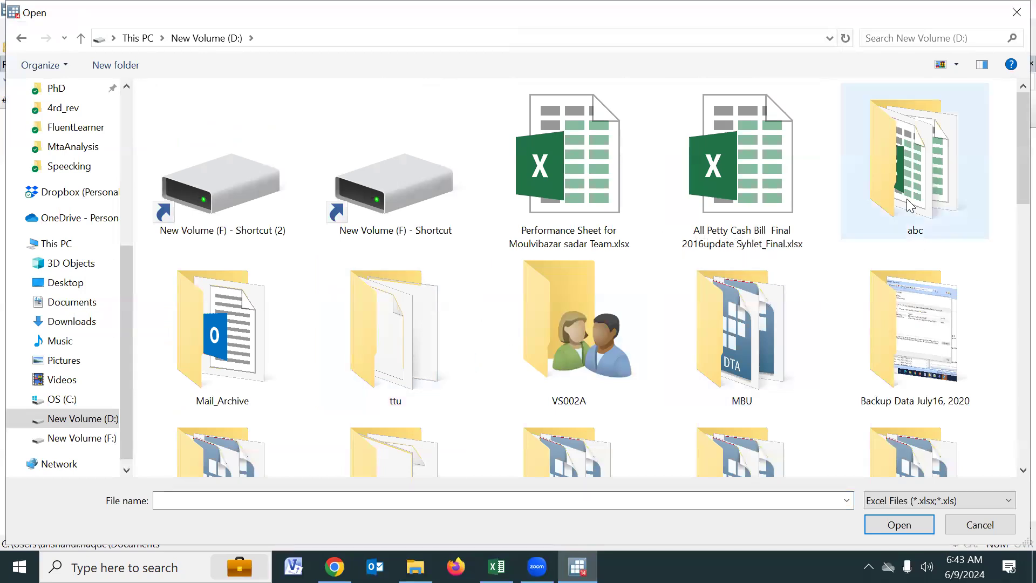
double_click(919, 181)
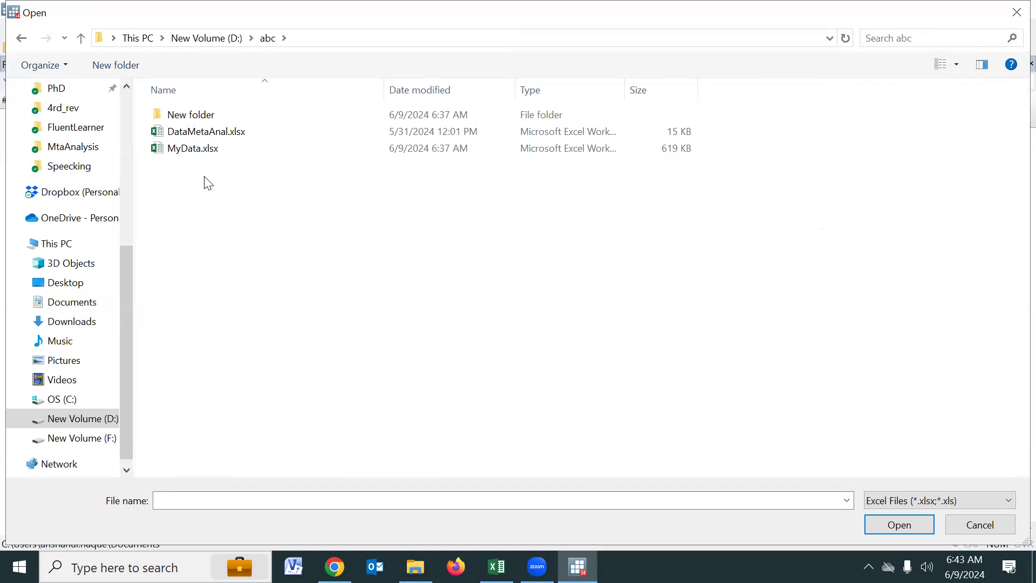
click(197, 152)
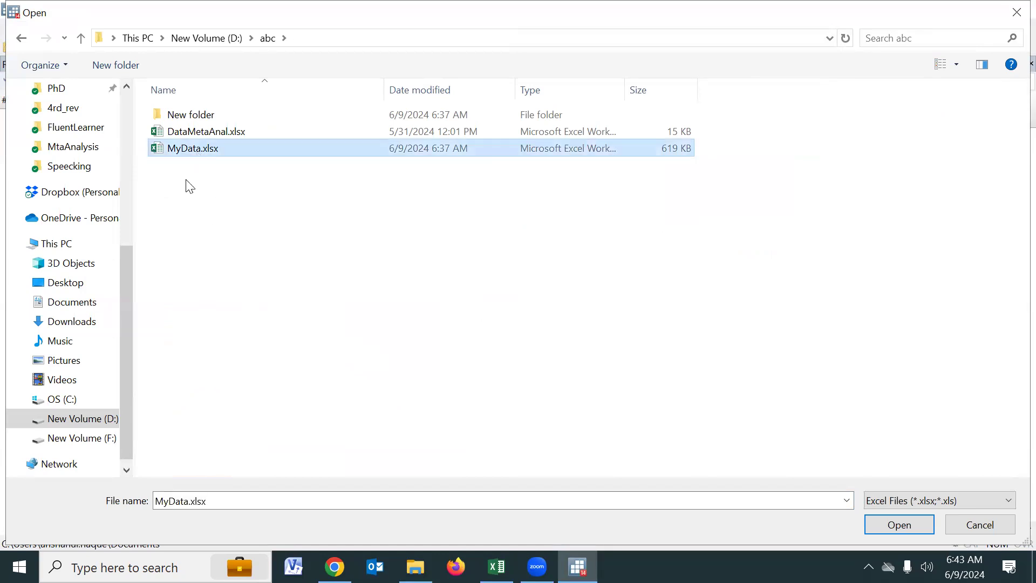
double_click(174, 156)
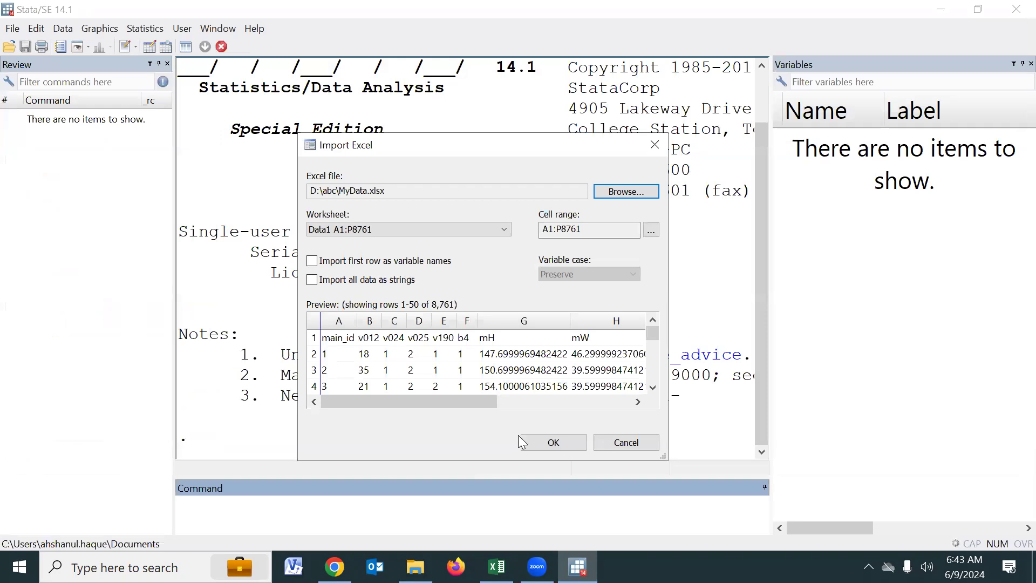
- Switch to Excel and examine the Data1 sheet of MyData.xlsx, checking whether its first row holds the variable names
click(497, 567)
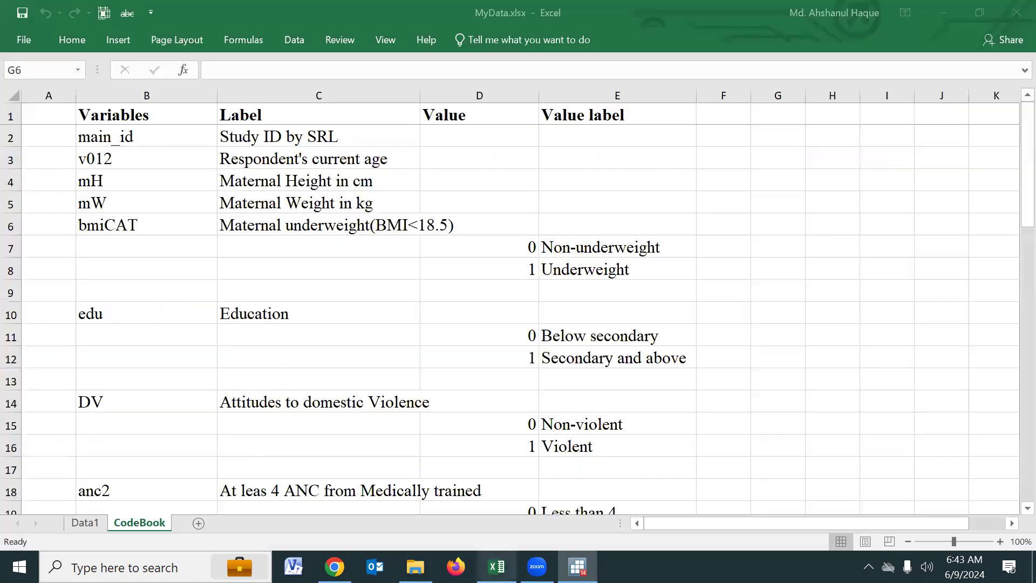
click(88, 524)
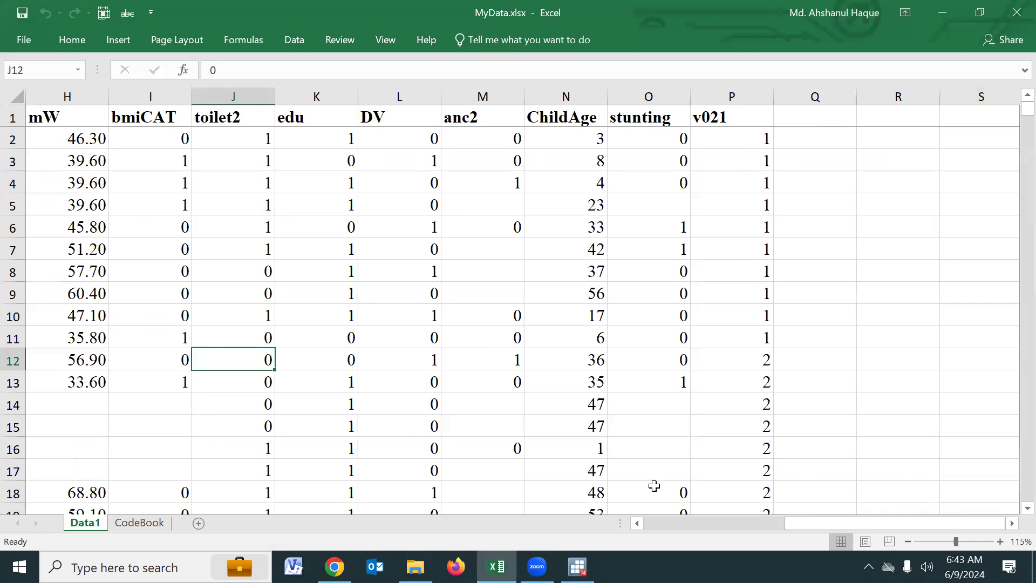
drag(788, 525, 636, 525)
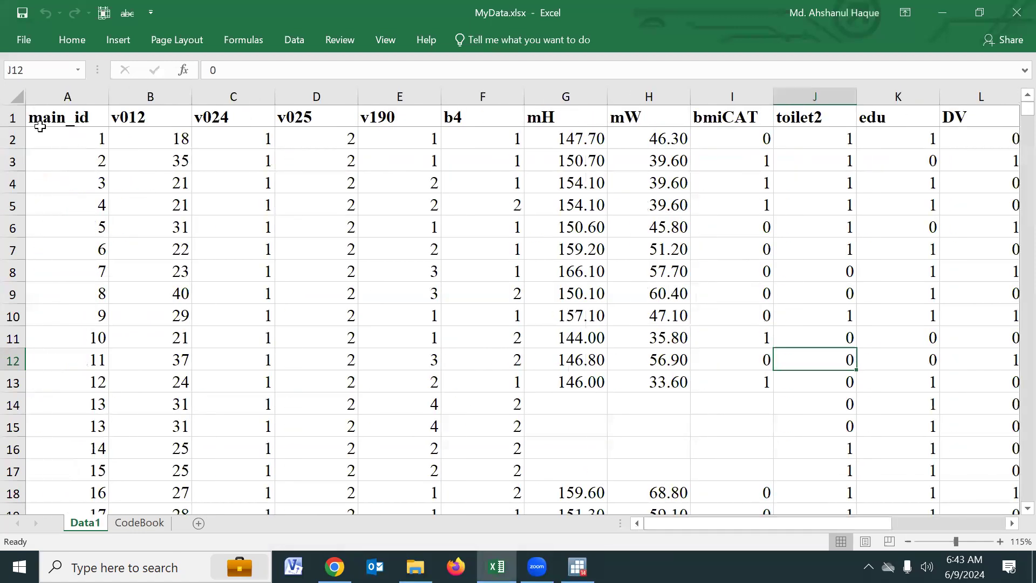
click(12, 117)
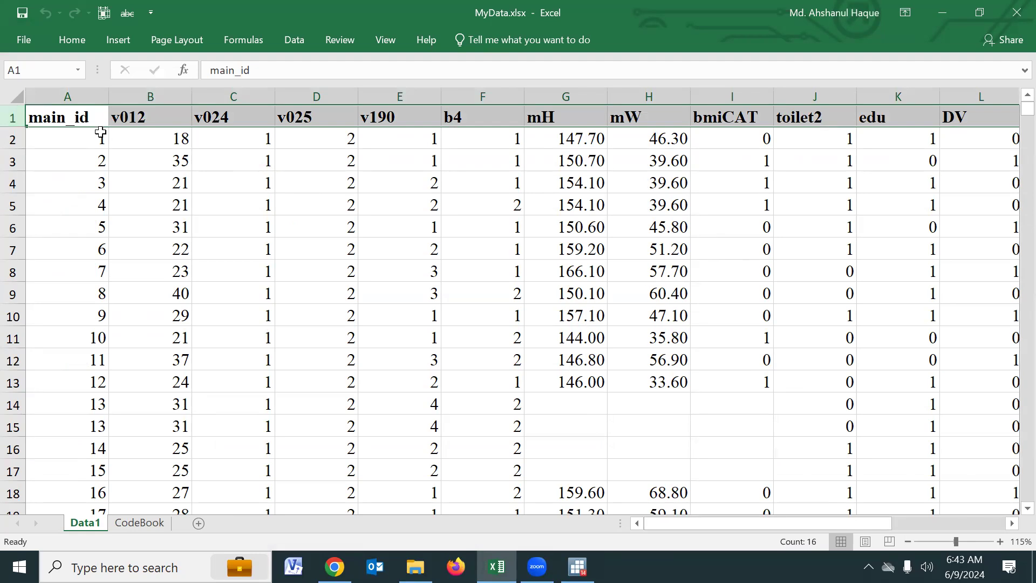
click(76, 144)
key(Up)
scroll(67, 271, down, 7)
scroll(67, 270, up, 7)
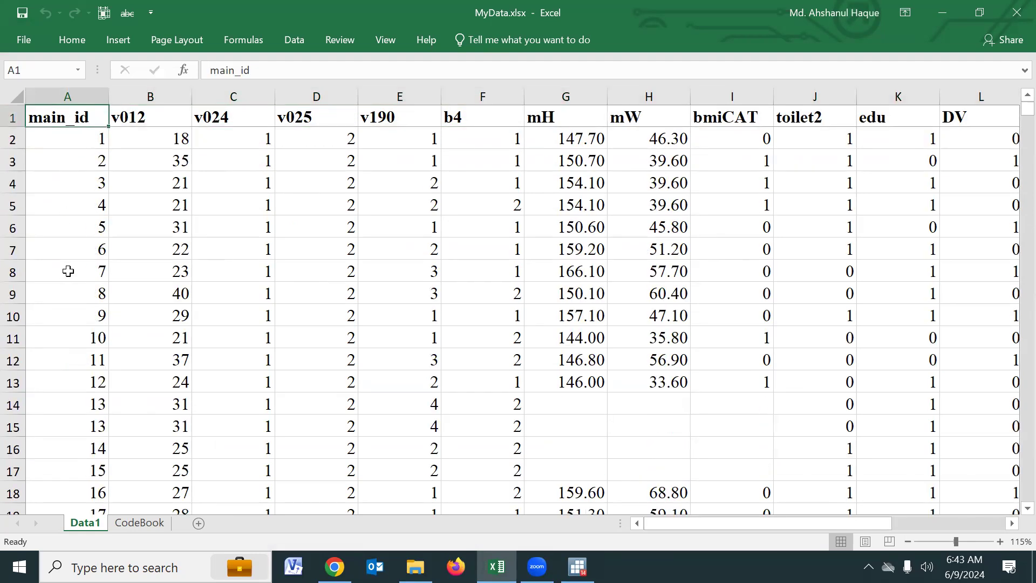
click(16, 117)
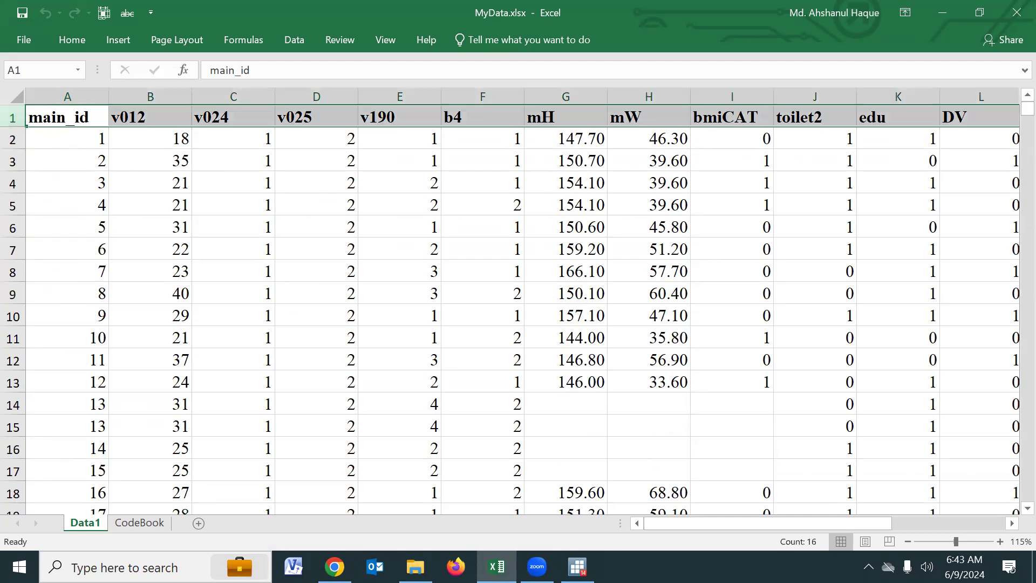
- Return to Stata and set the Excel import to use the first row as variable names
click(578, 567)
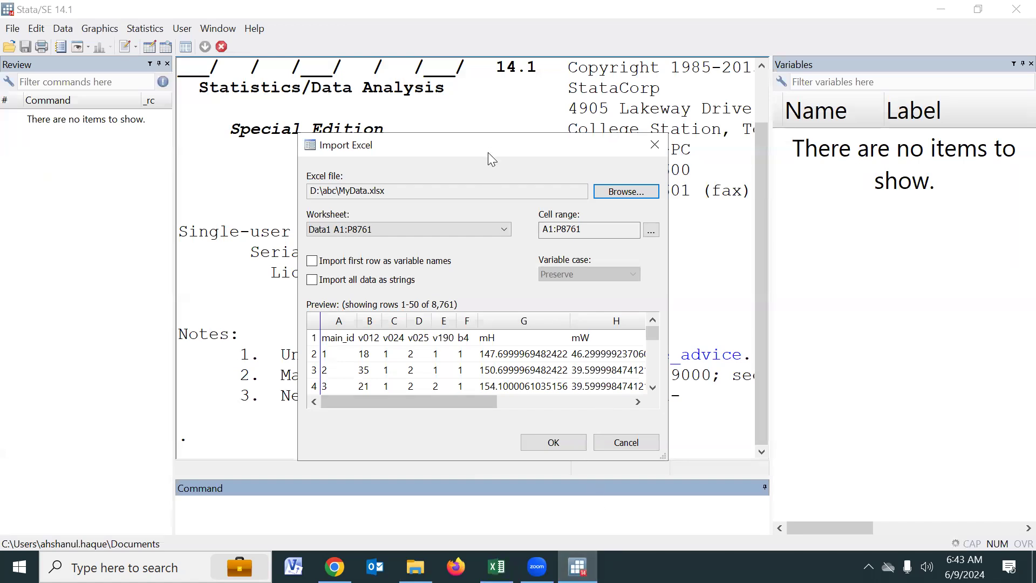
click(312, 262)
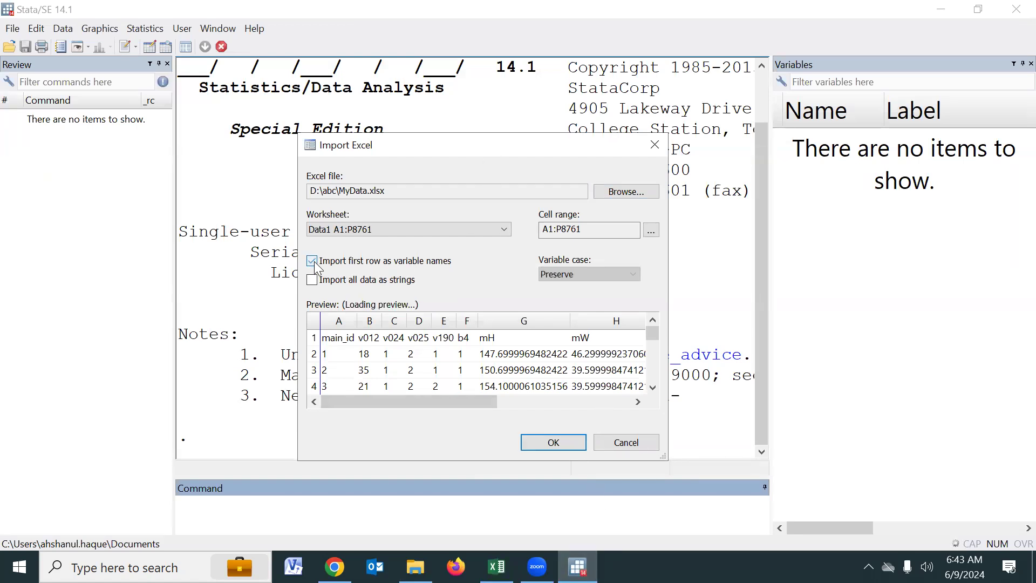
click(819, 83)
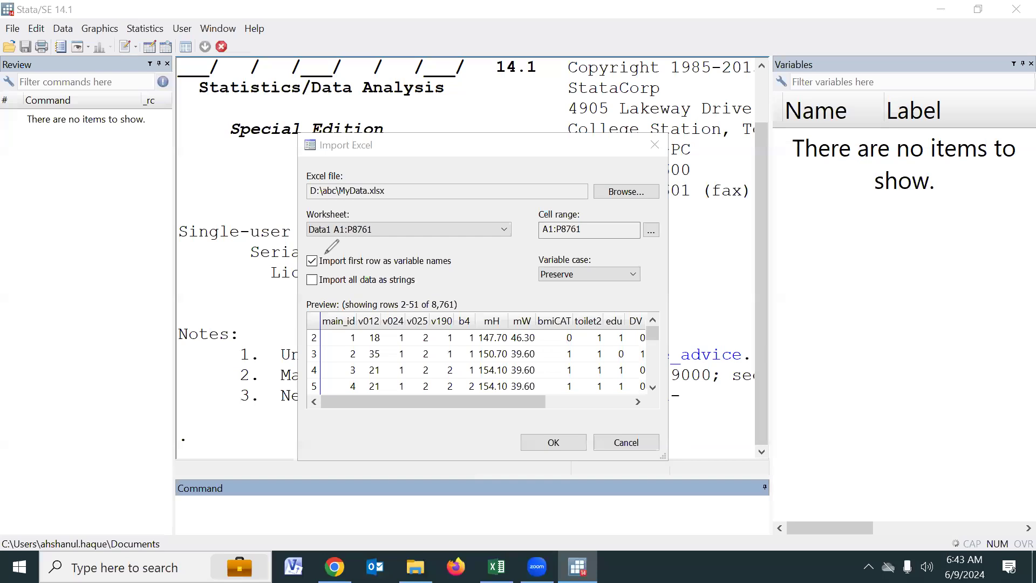
mouse_move(332, 252)
mouse_down()
mouse_move(301, 264)
mouse_move(295, 251)
mouse_move(322, 248)
mouse_up()
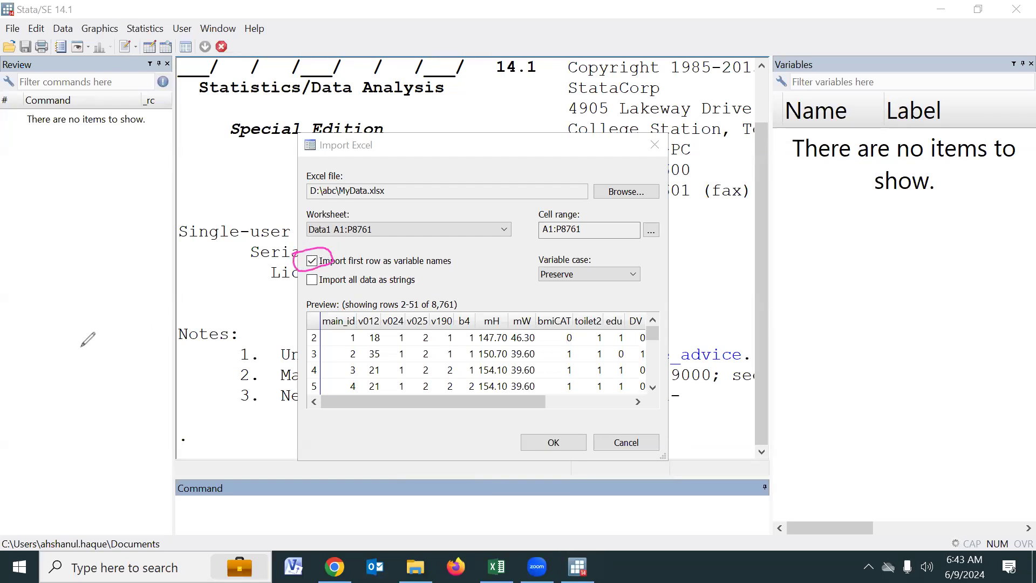
key(Escape)
- Review the worksheet choices in the import dialog and compare them with the Data1 and CodeBook sheets in Excel
click(469, 229)
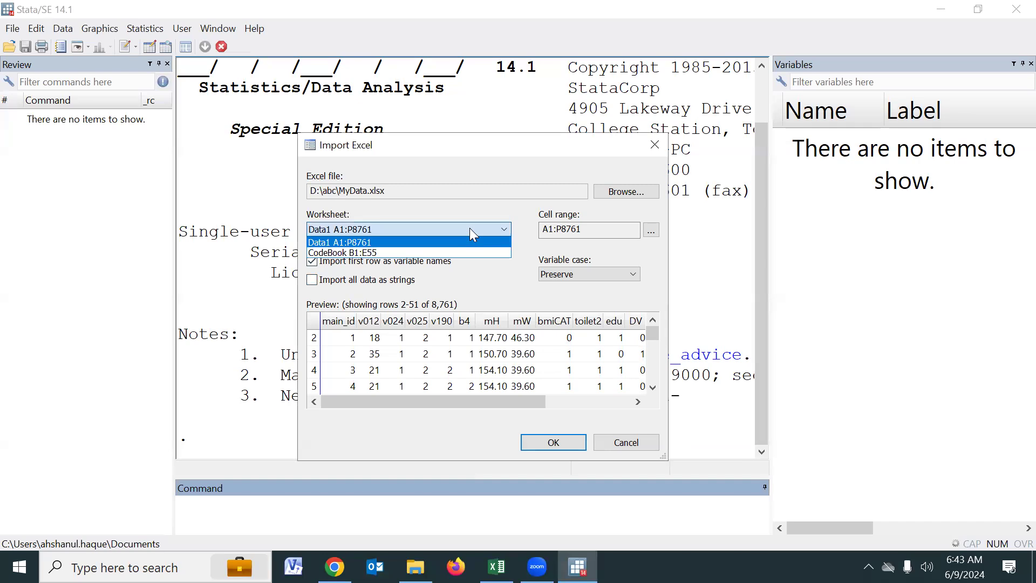
click(333, 245)
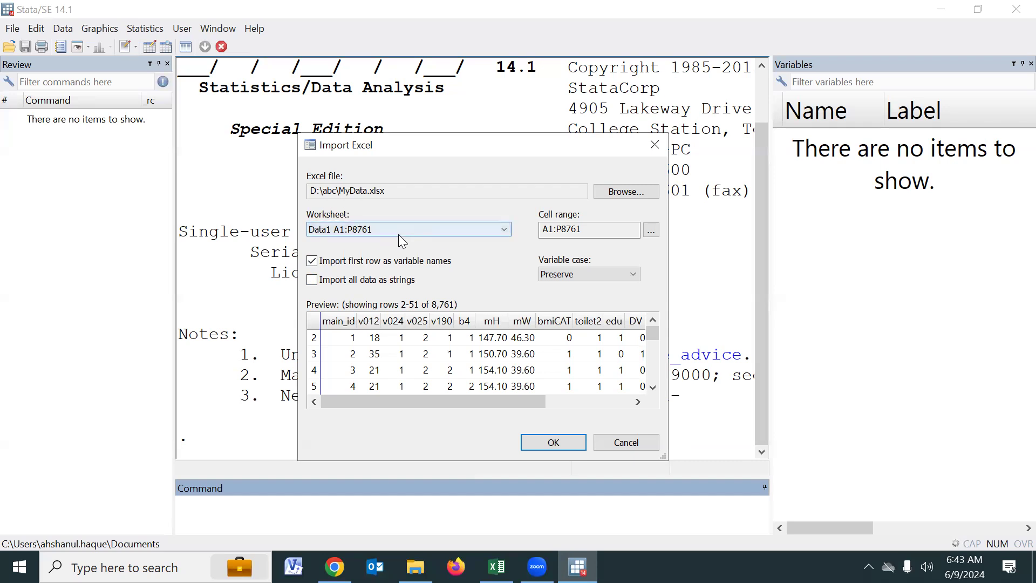
click(496, 566)
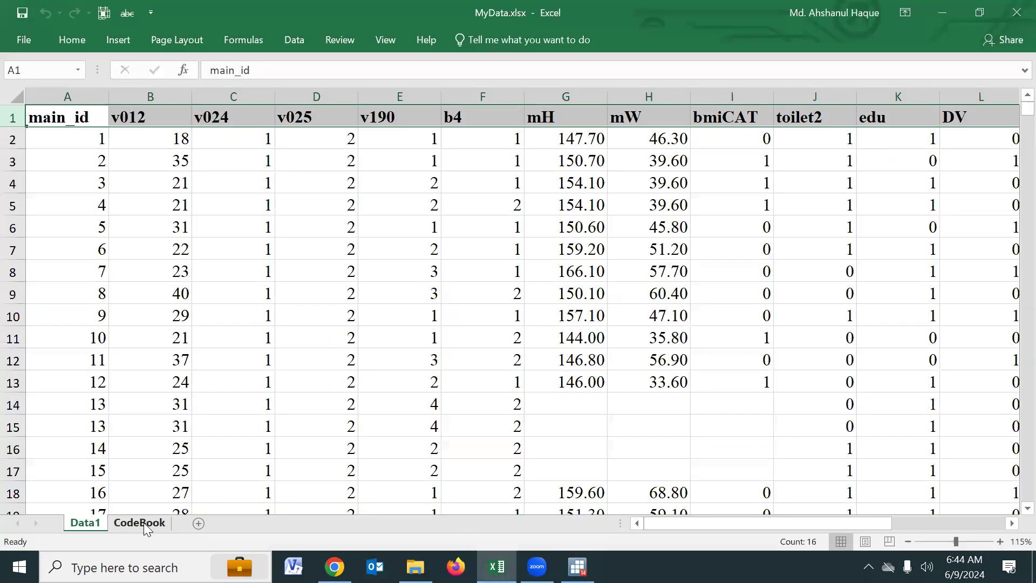
click(143, 523)
click(86, 525)
click(132, 523)
- Return to Stata and import the Data1 A1:P8761 worksheet with its first row as variable names
click(577, 567)
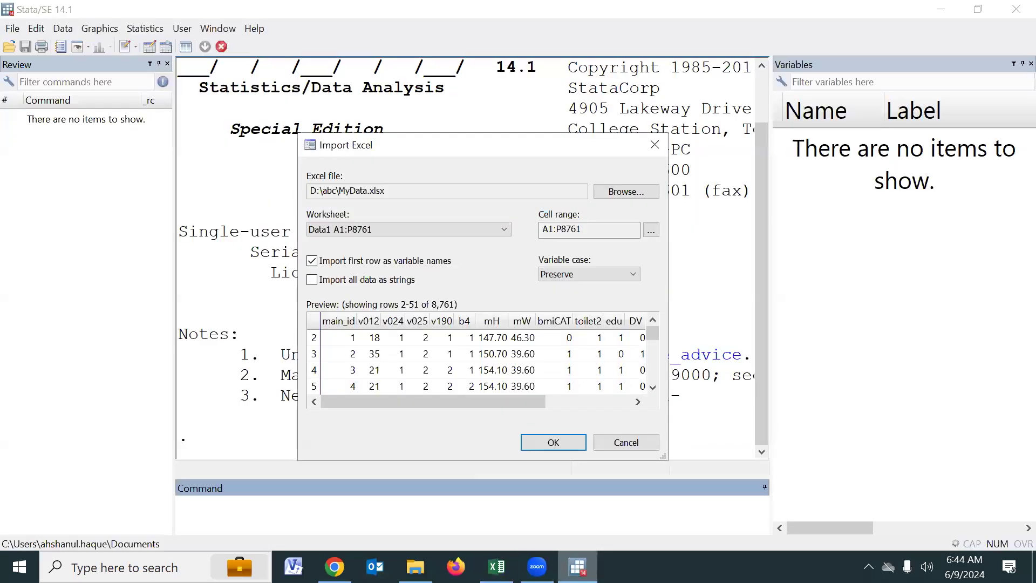
click(502, 229)
click(326, 241)
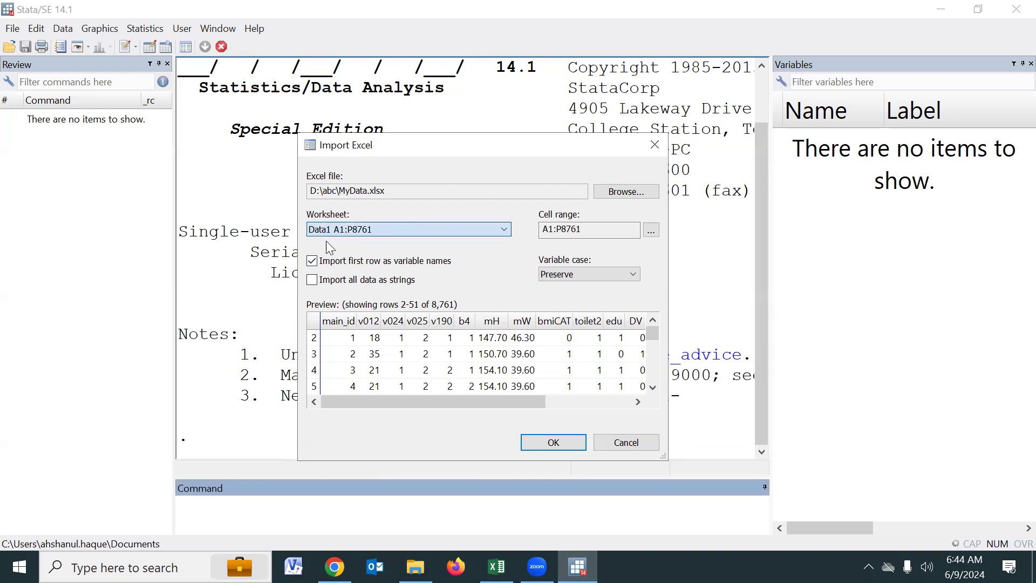
click(554, 442)
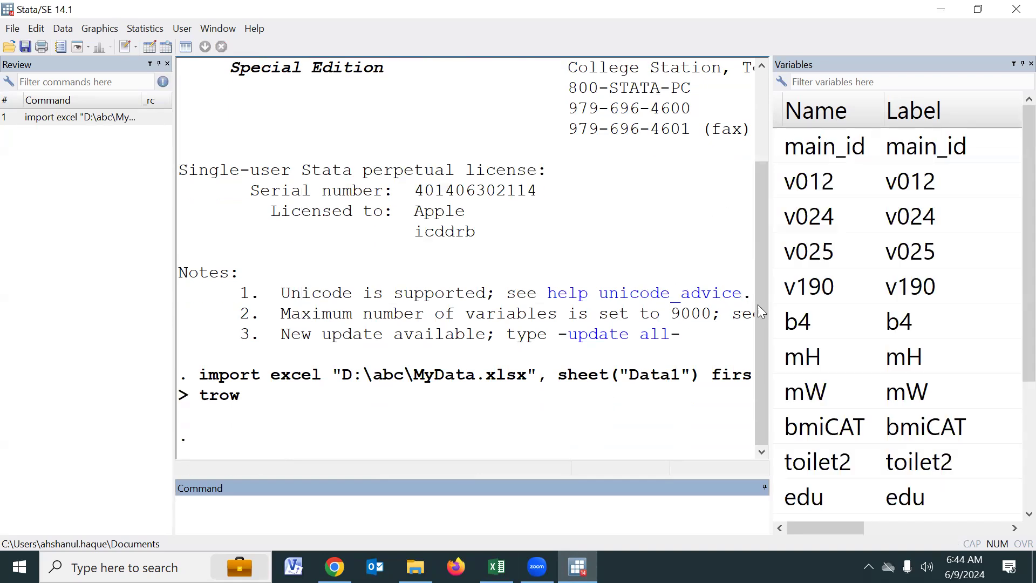
- Widen the Variables pane and look through the list of imported variables
drag(772, 293, 540, 276)
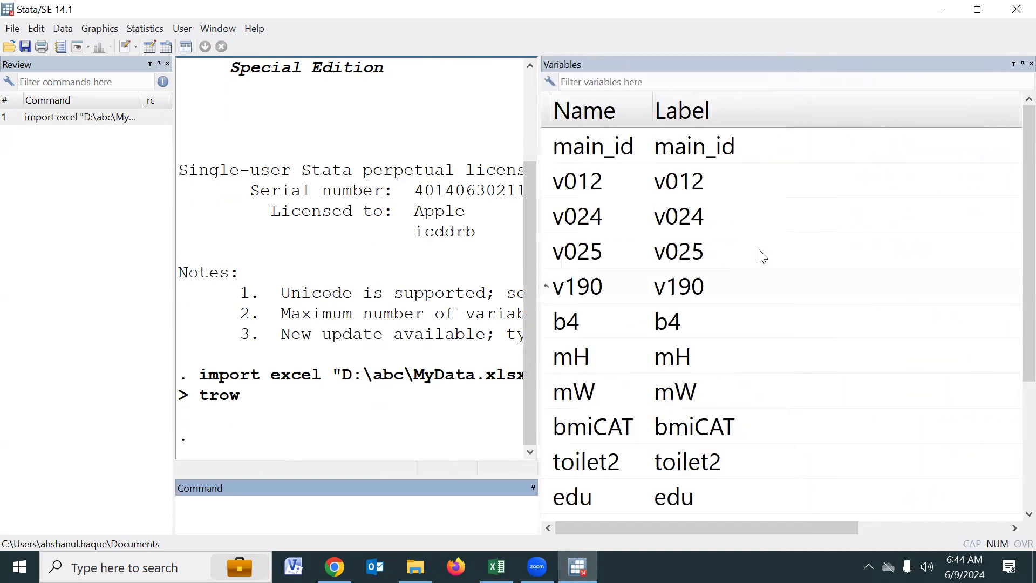
scroll(674, 335, down, 2)
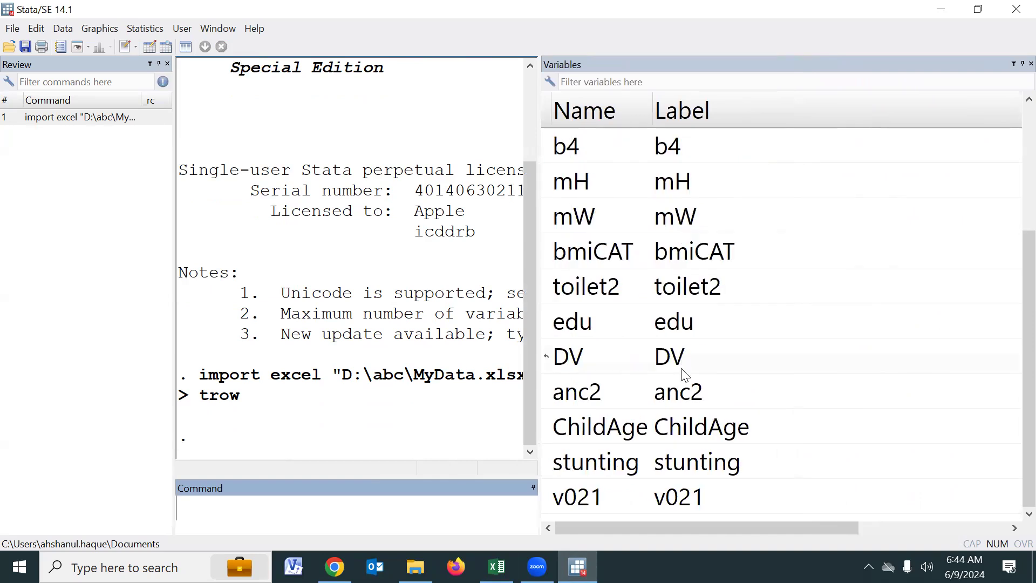
scroll(685, 373, up, 2)
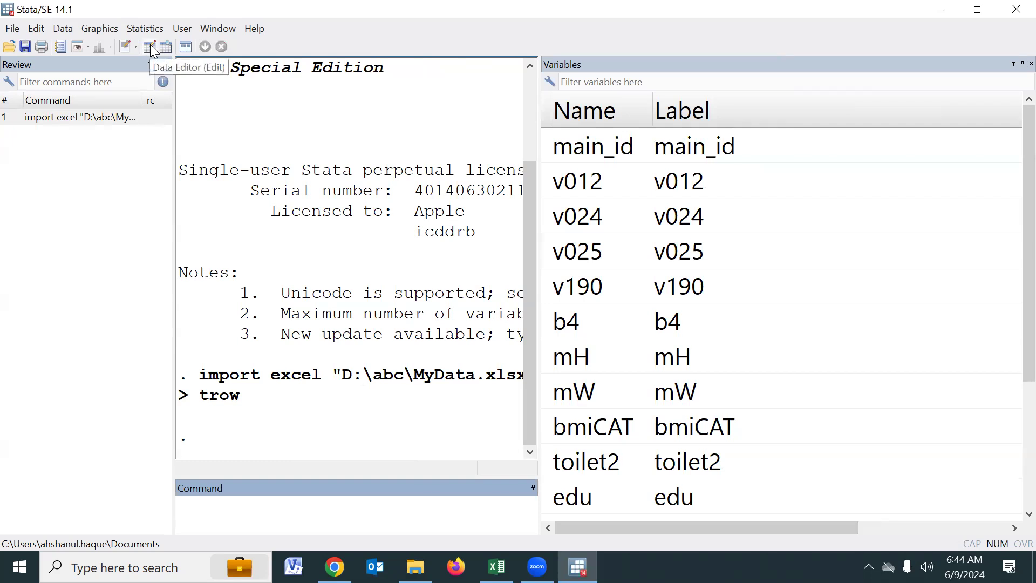
click(675, 80)
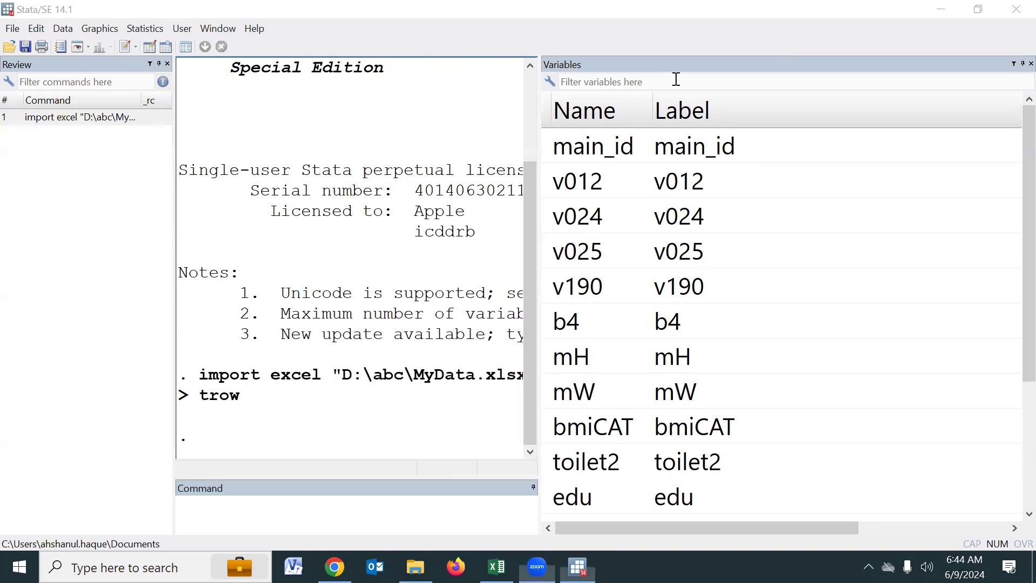
- Open the imported dataset in the Data Editor in edit mode and look across its columns
mouse_move(136, 51)
mouse_down()
mouse_move(171, 33)
mouse_move(161, 62)
mouse_move(144, 35)
mouse_up()
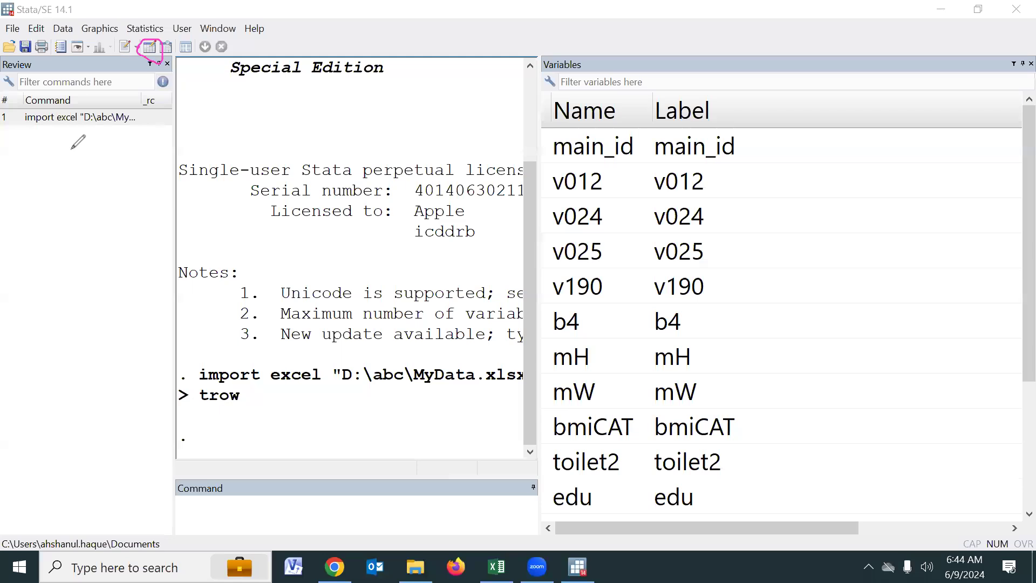
click(149, 47)
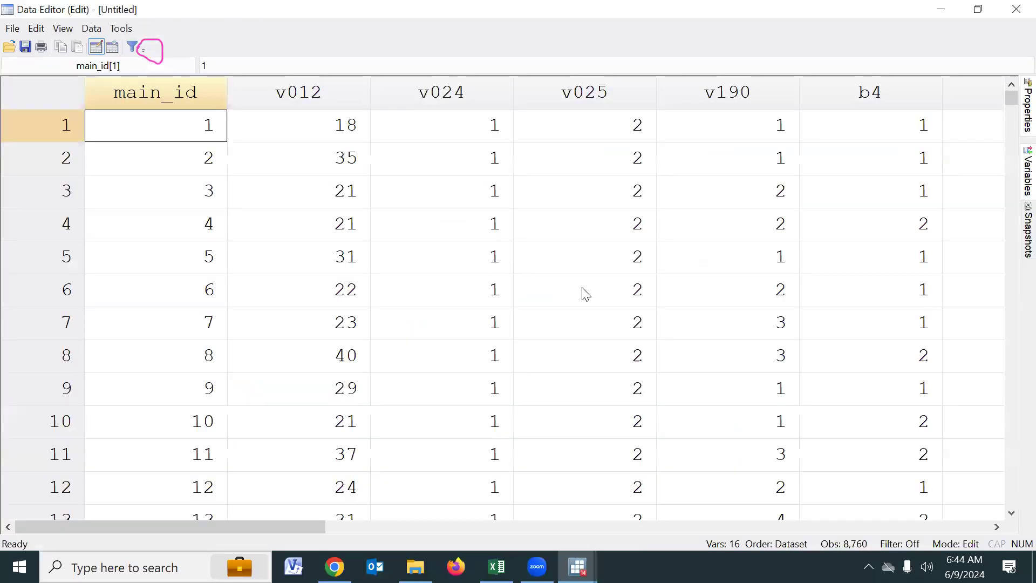
drag(236, 527, 50, 536)
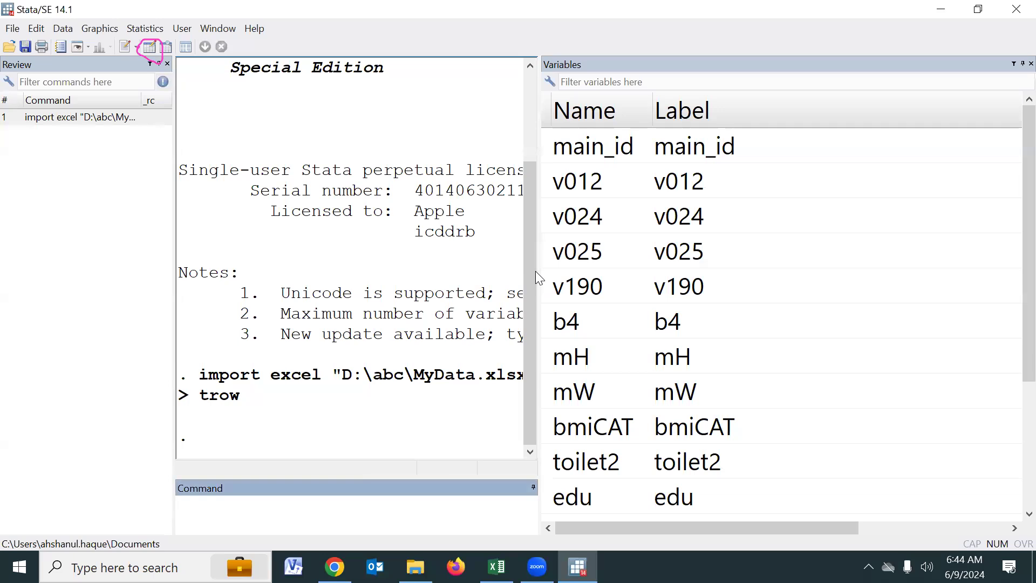
- Narrow the Variables pane in the main Stata window to give the results more room
drag(734, 249, 770, 232)
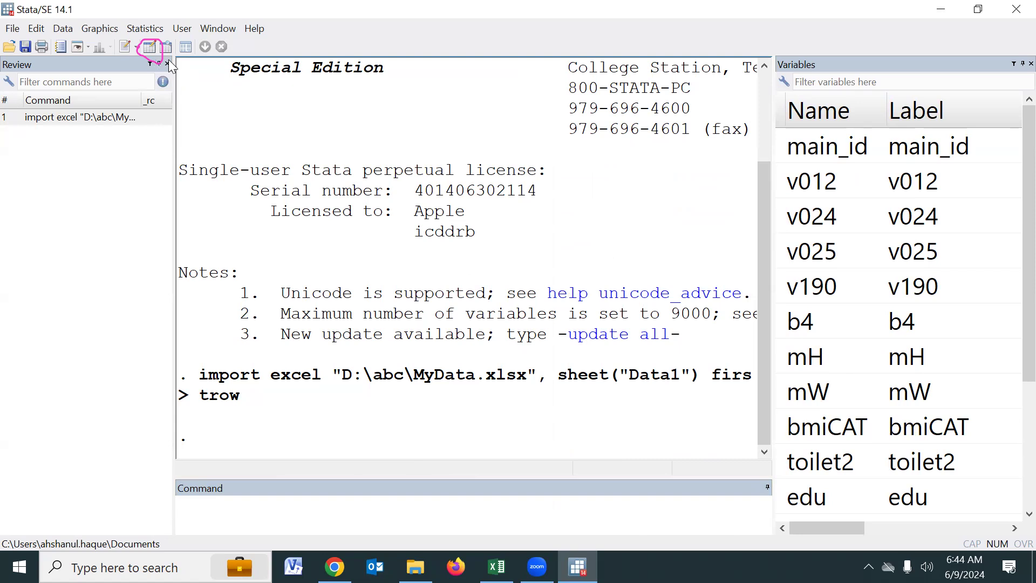
mouse_move(147, 42)
mouse_down()
mouse_move(159, 61)
mouse_move(136, 40)
mouse_move(127, 60)
mouse_move(120, 46)
mouse_up()
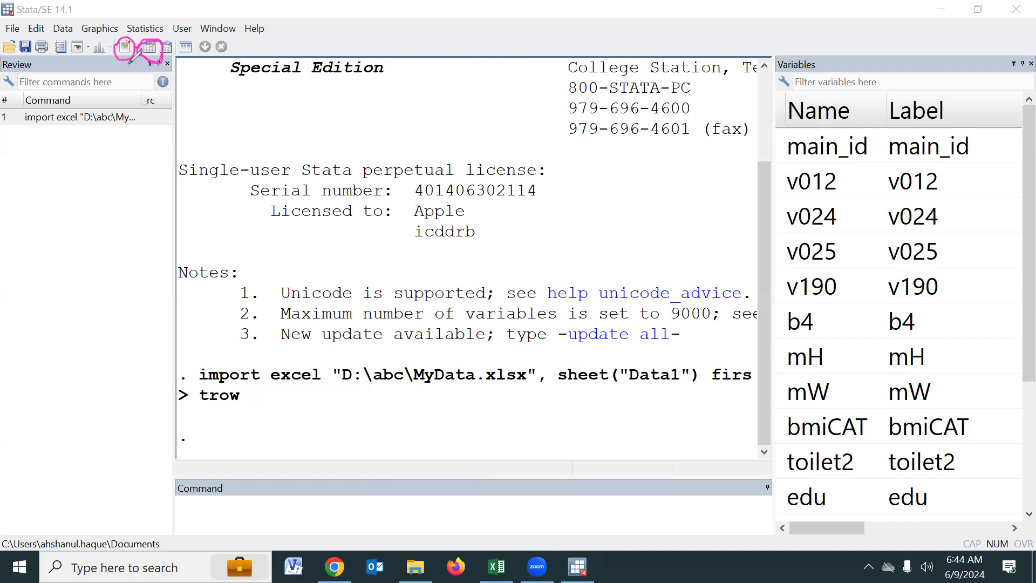
click(5, 460)
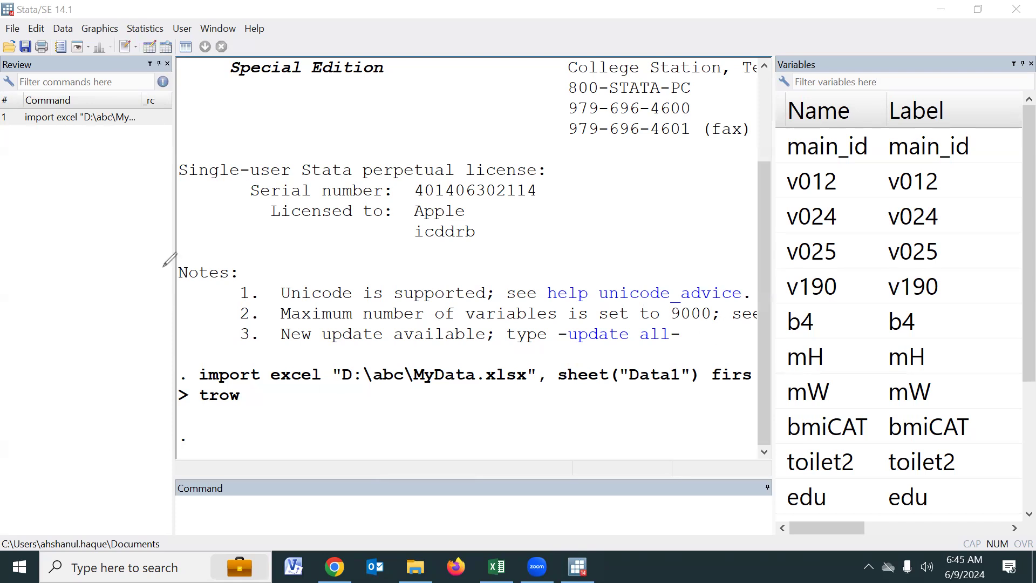
click(773, 263)
drag(774, 258, 937, 237)
- Recall the import excel command from the command history, copy it and clear the command line
click(75, 117)
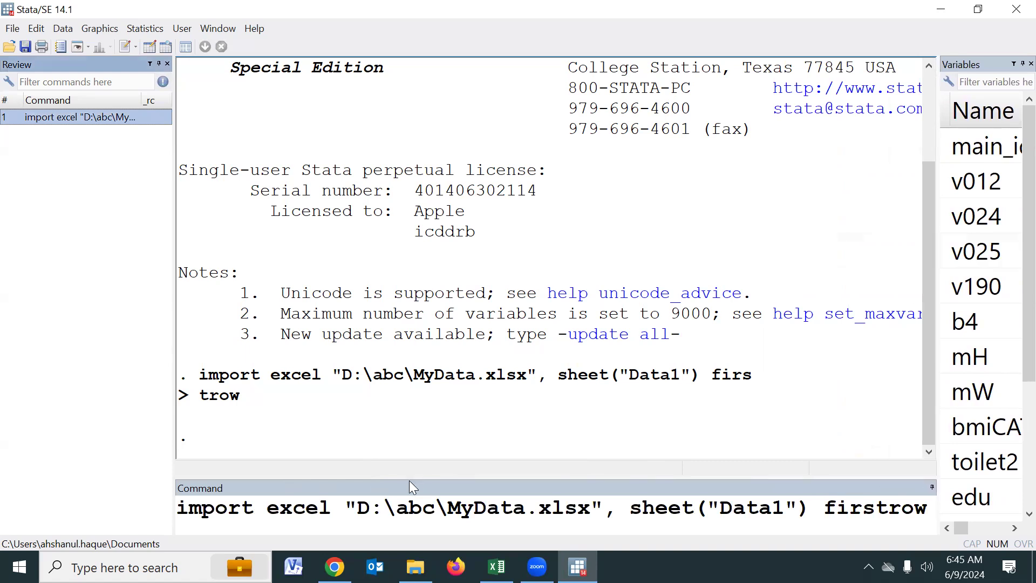
drag(409, 480, 461, 326)
click(532, 431)
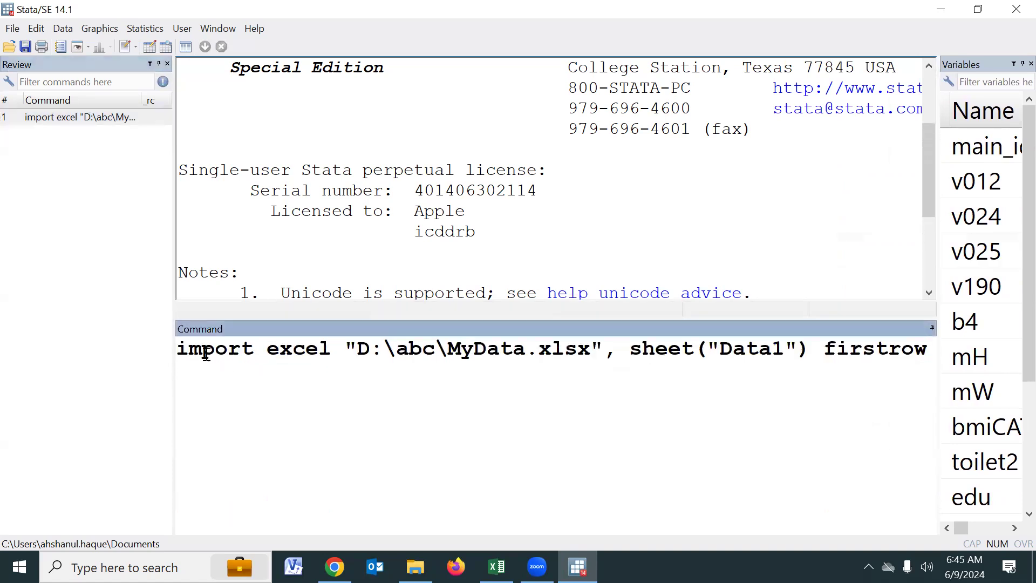
drag(181, 348, 912, 371)
key(ctrl+c)
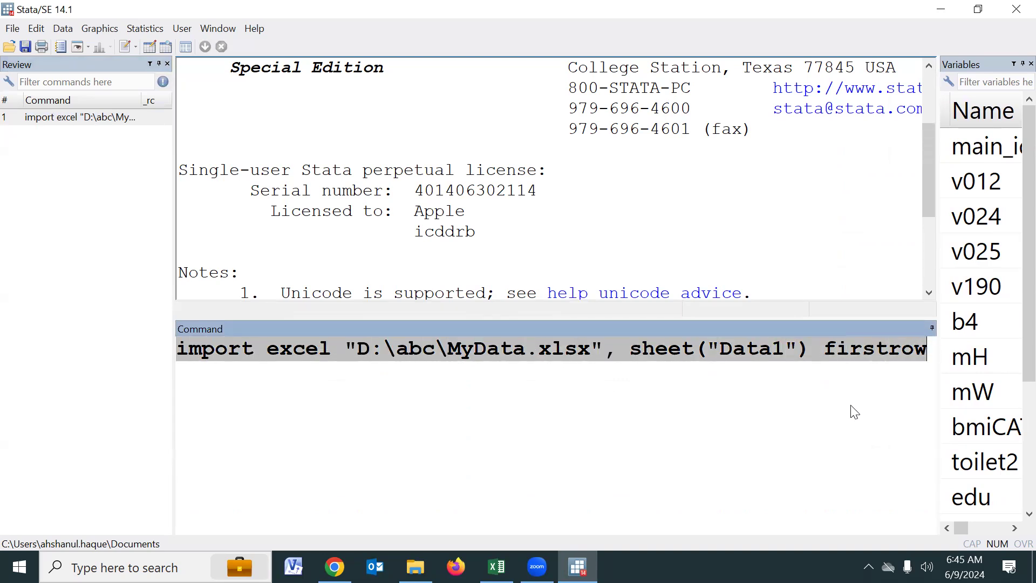
key(Delete)
drag(599, 317, 601, 466)
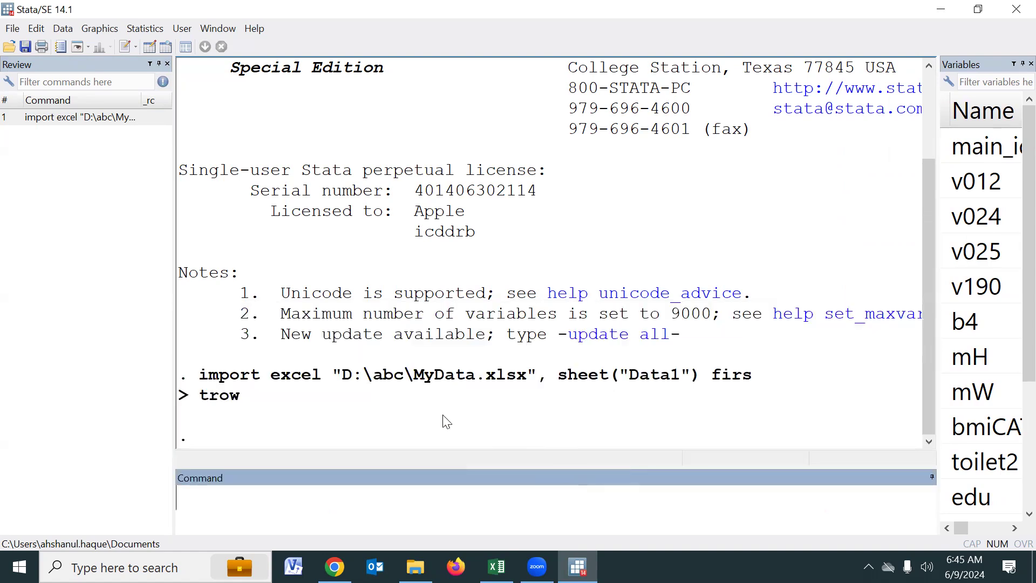
- Open a new do-file, paste the import excel command on line 3 and enlarge the text
click(125, 48)
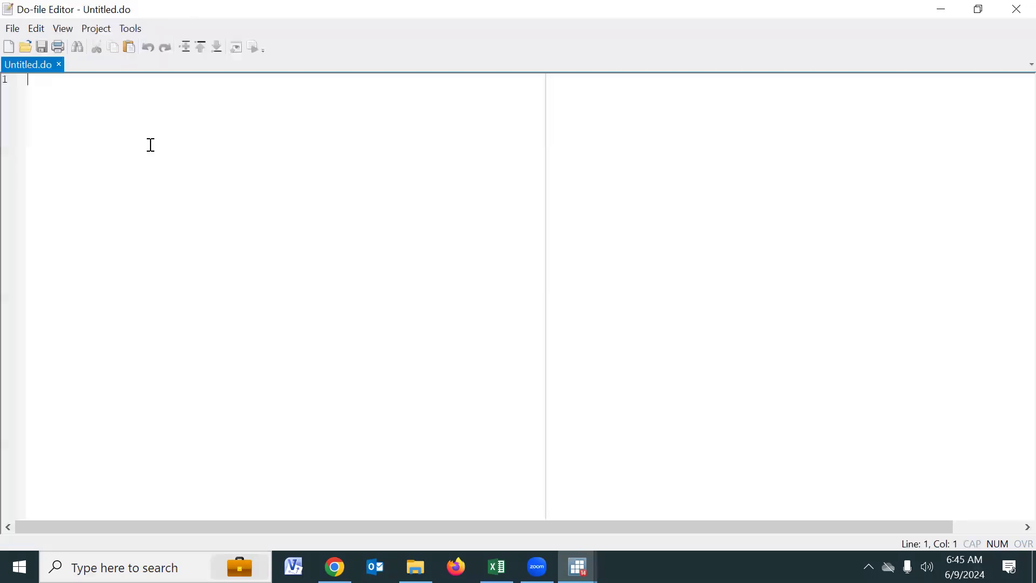
key(Return)
key(Return)
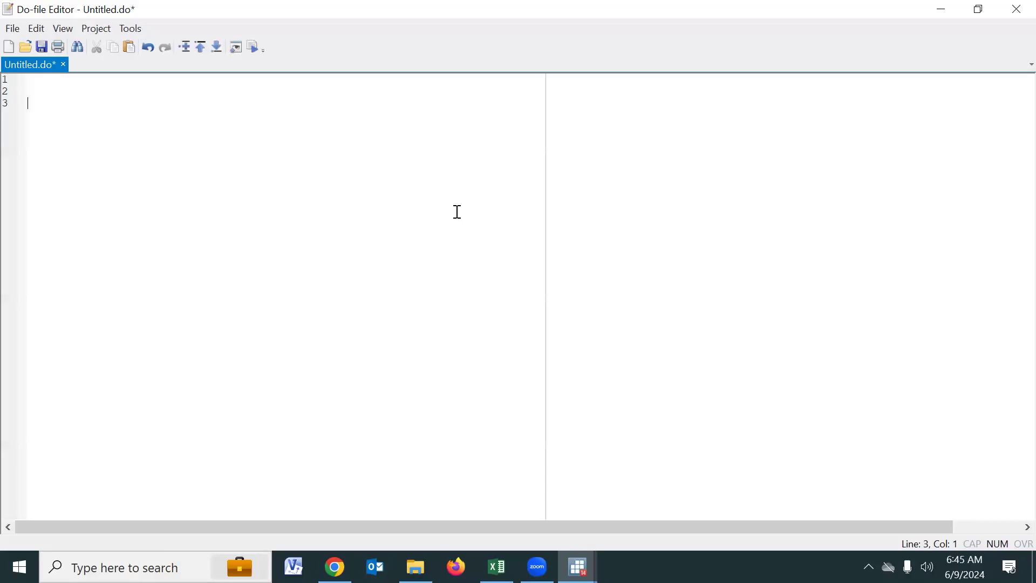
key(ctrl+v)
ctrl+scroll(428, 273, up, 6)
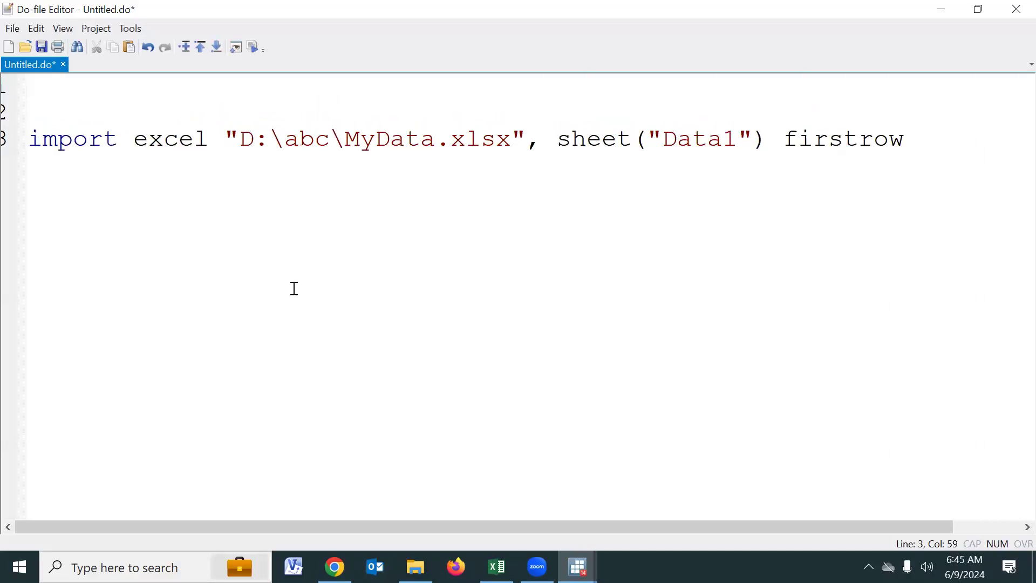
- Examine the drive, folder and file name in the import command's path
drag(32, 139, 253, 135)
click(230, 173)
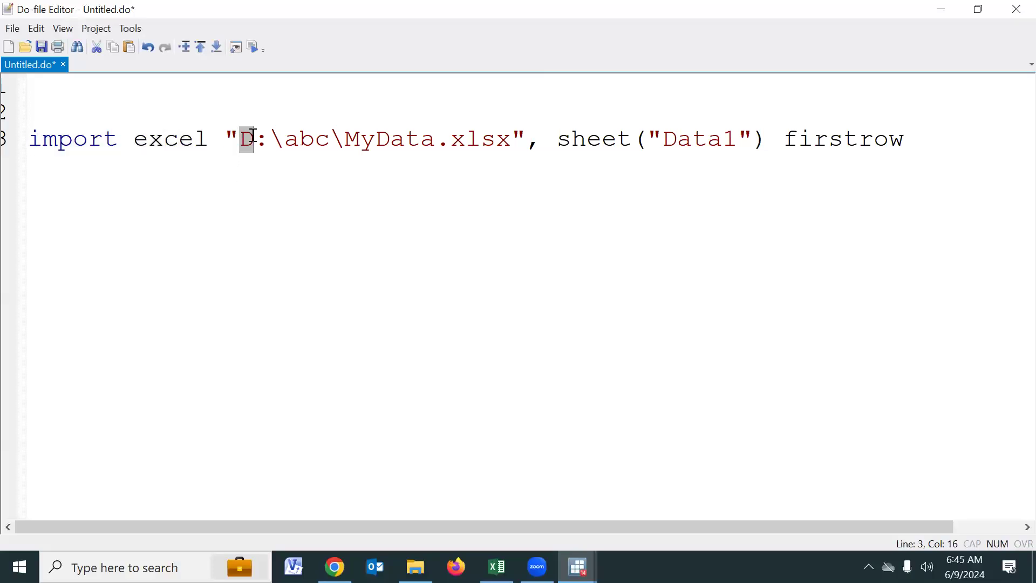
click(271, 162)
double_click(305, 145)
click(343, 203)
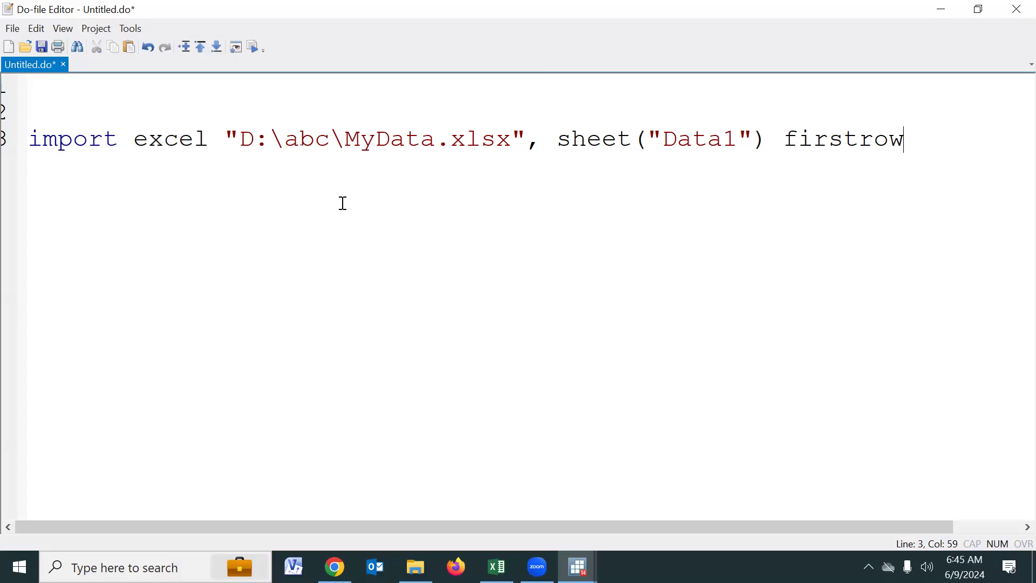
drag(345, 141, 510, 141)
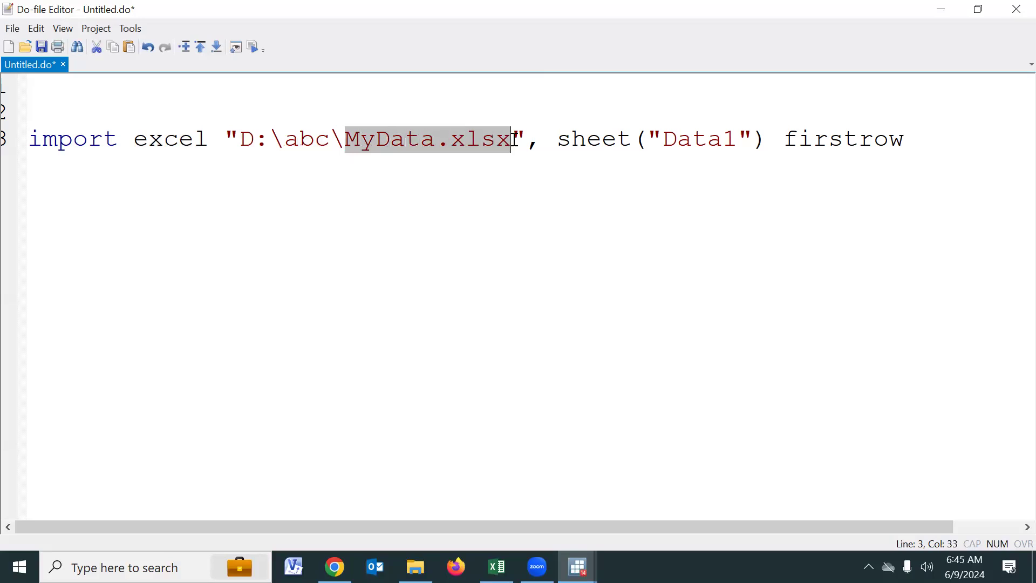
click(593, 193)
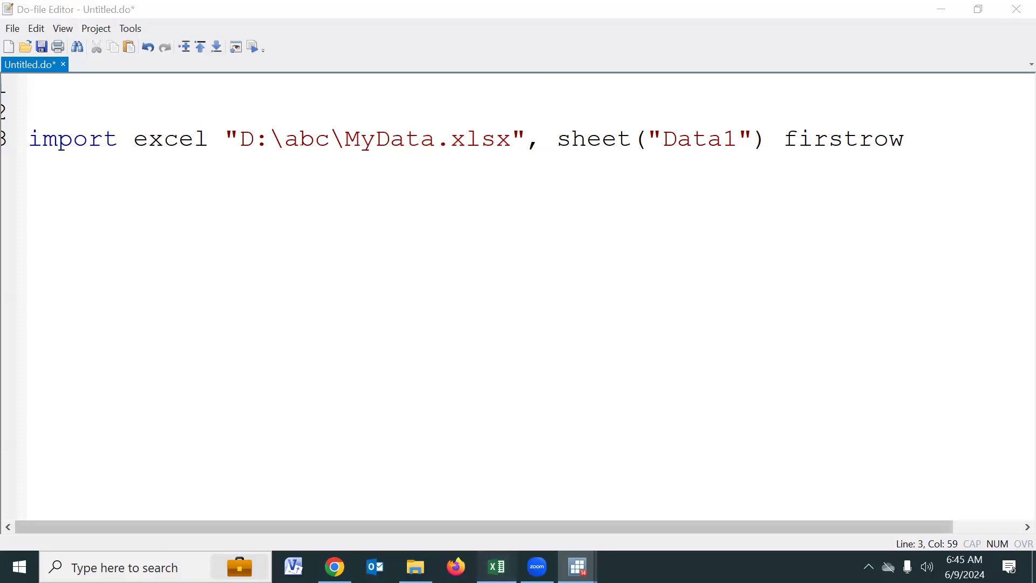
- Compare the Data1 and CodeBook sheet names in Excel with the sheet("Data1") option in the do-file
click(496, 566)
click(81, 522)
click(130, 523)
click(100, 525)
key(alt+Tab)
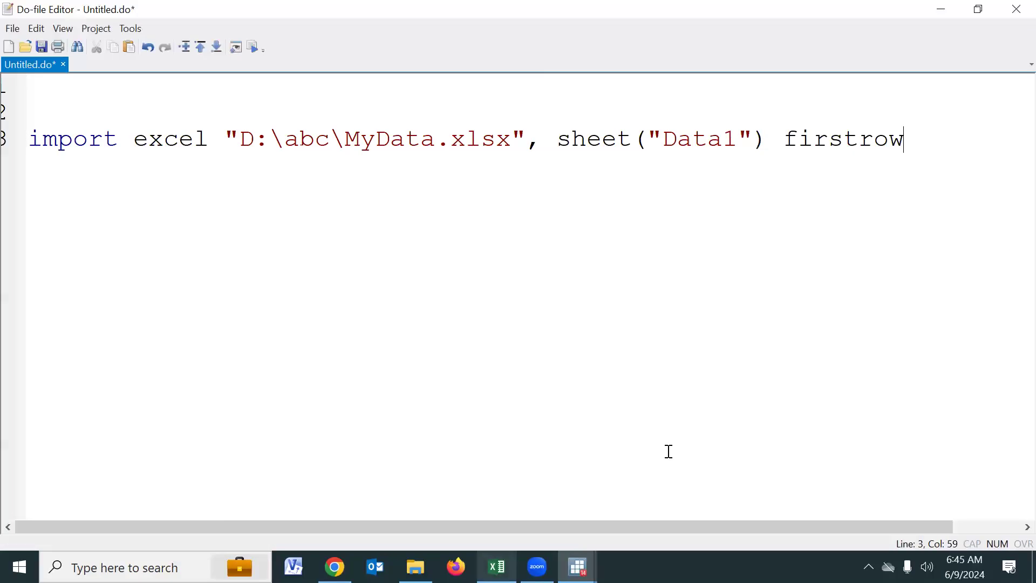
triple_click(698, 140)
click(707, 184)
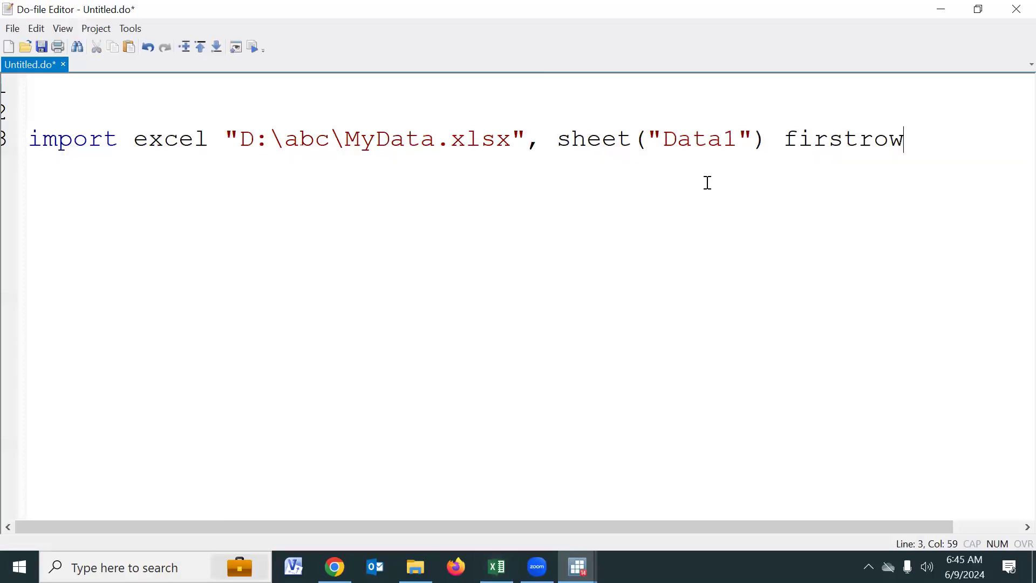
- Add the clear option at the end of the import excel command and start a new line below it
click(915, 139)
text(clear)
key(Return)
scroll(473, 279, up, 1)
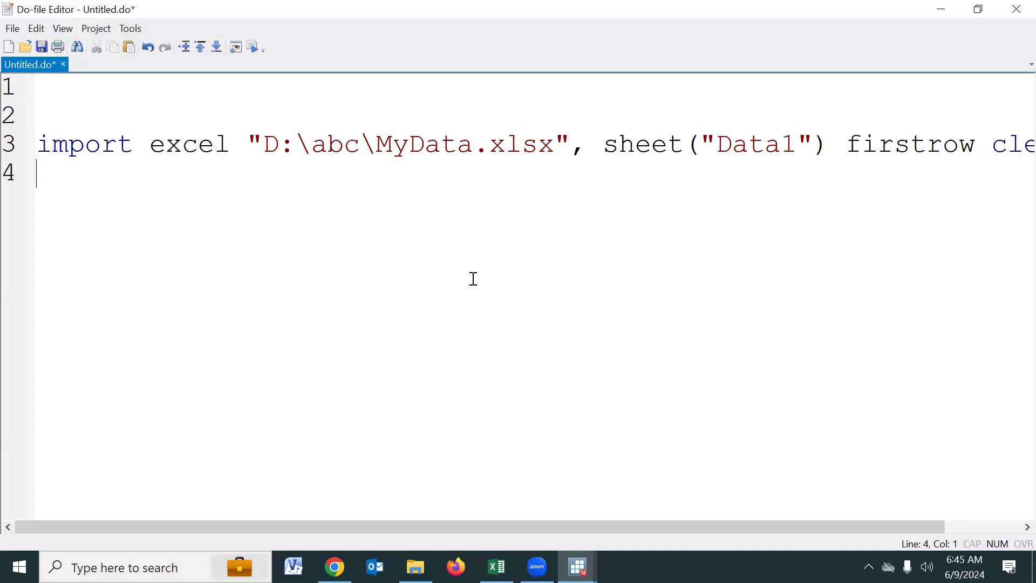
- Execute the do-file's import command and check the main Stata window with the Variables pane widened
drag(57, 100, 85, 211)
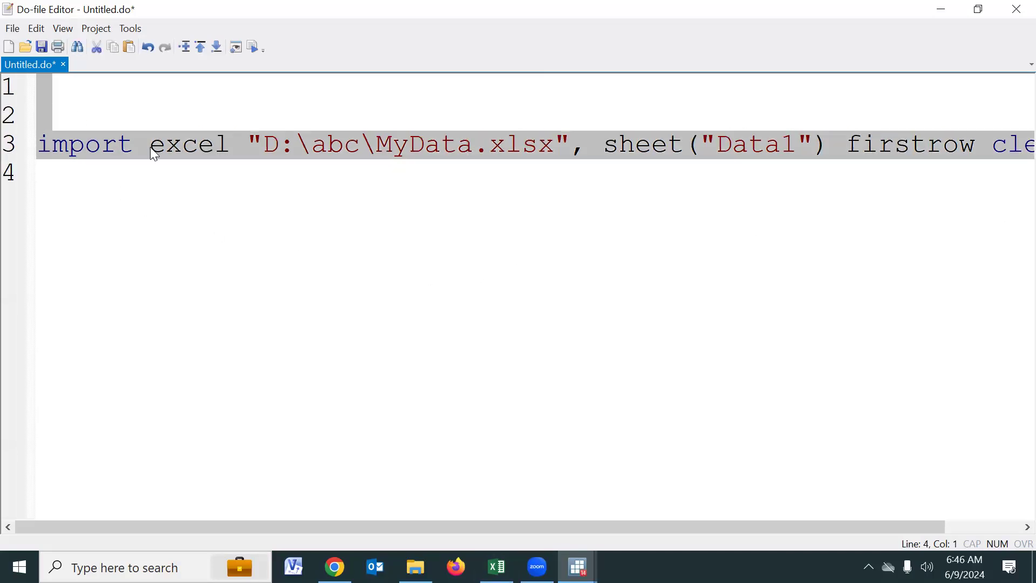
click(254, 49)
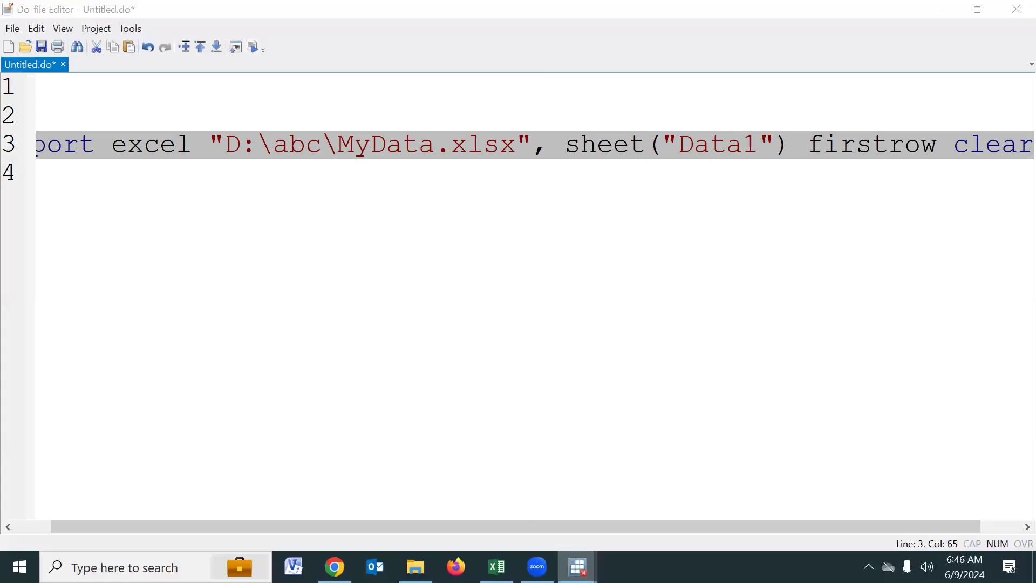
mouse_move(577, 566)
click(494, 508)
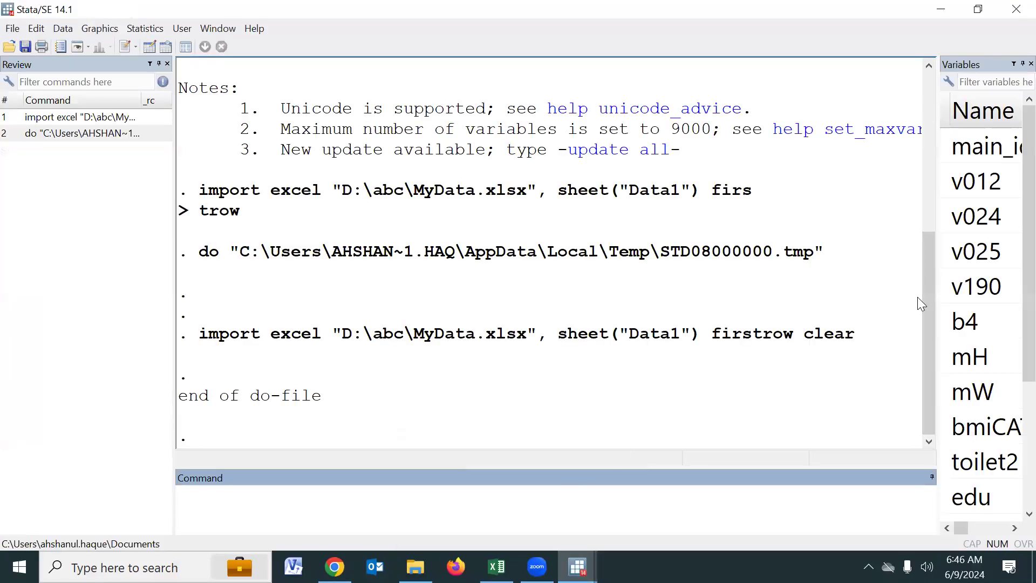
drag(935, 288, 853, 273)
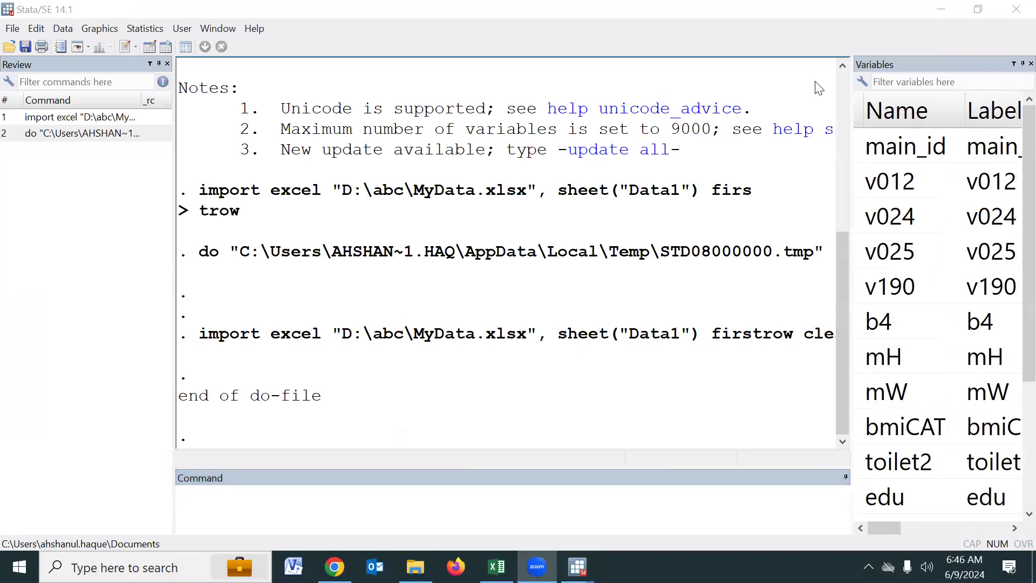
click(667, 385)
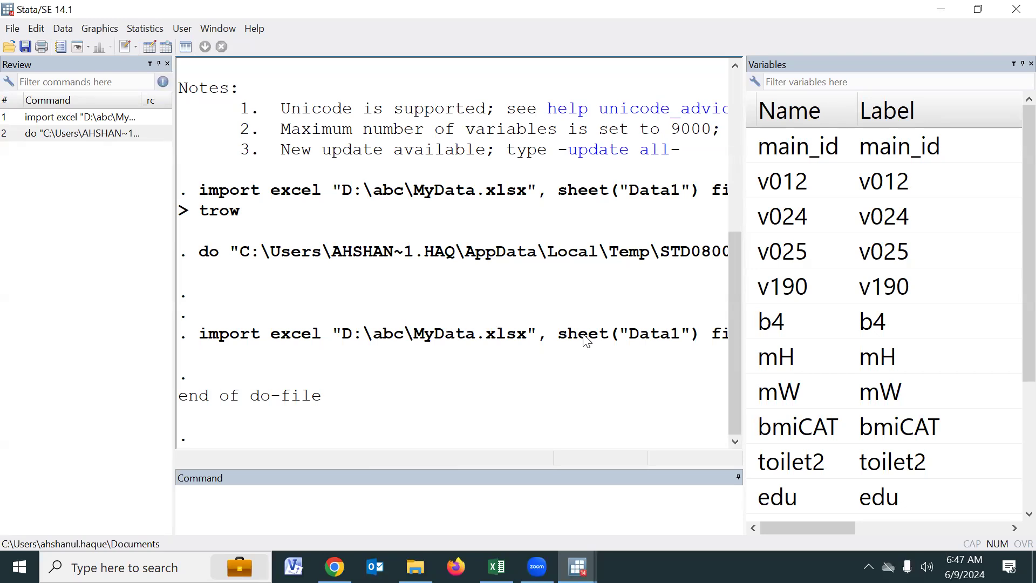
- Save the imported dataset as the Stata data file mydata2 in the abc folder on drive D
click(14, 30)
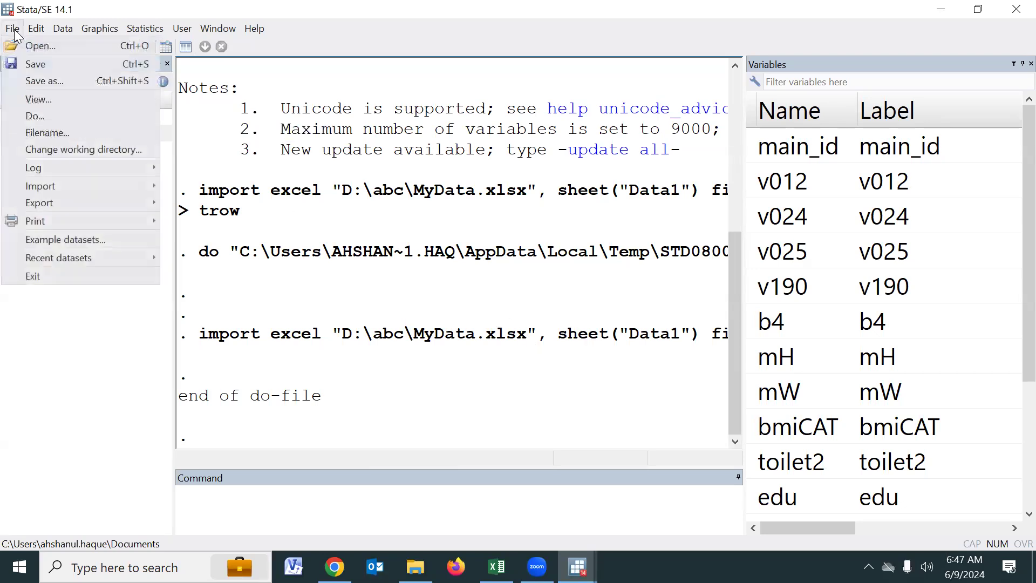
click(46, 82)
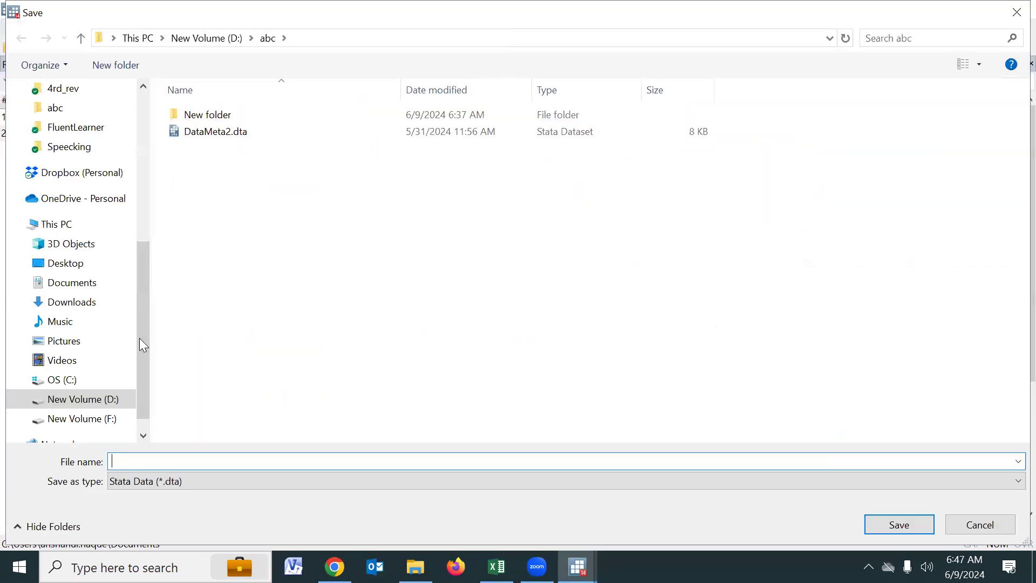
click(109, 402)
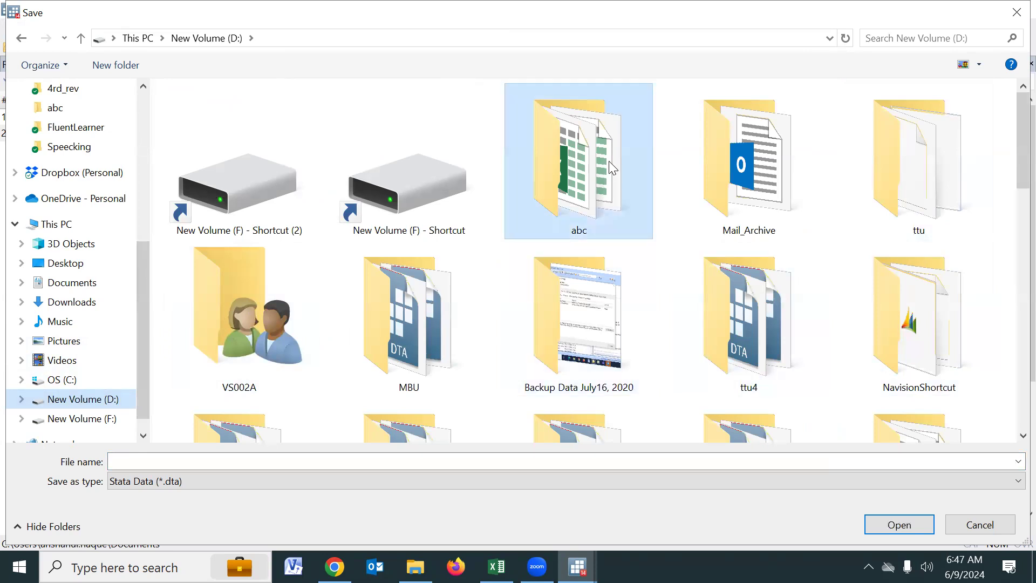
double_click(608, 197)
click(181, 460)
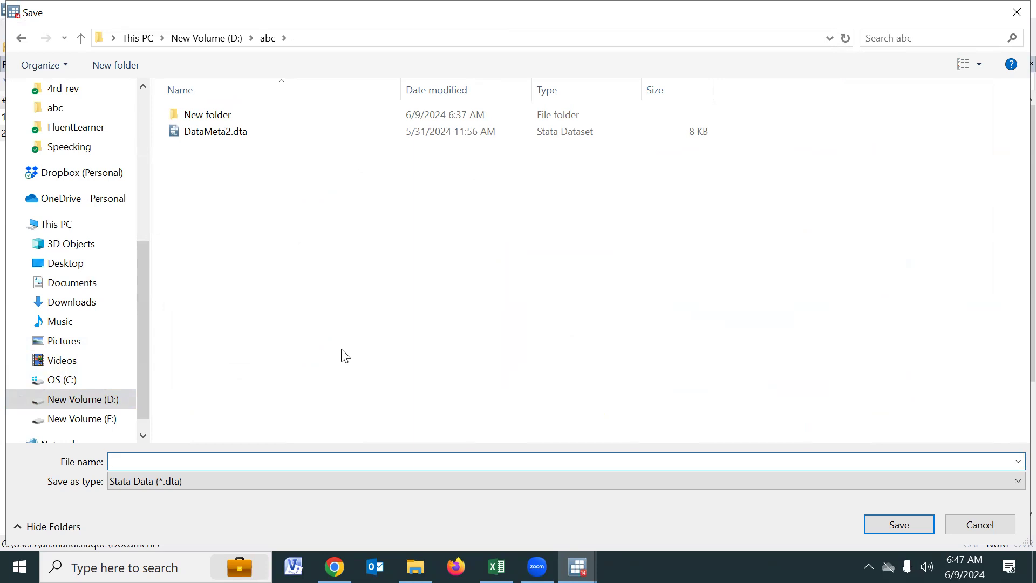
text(my)
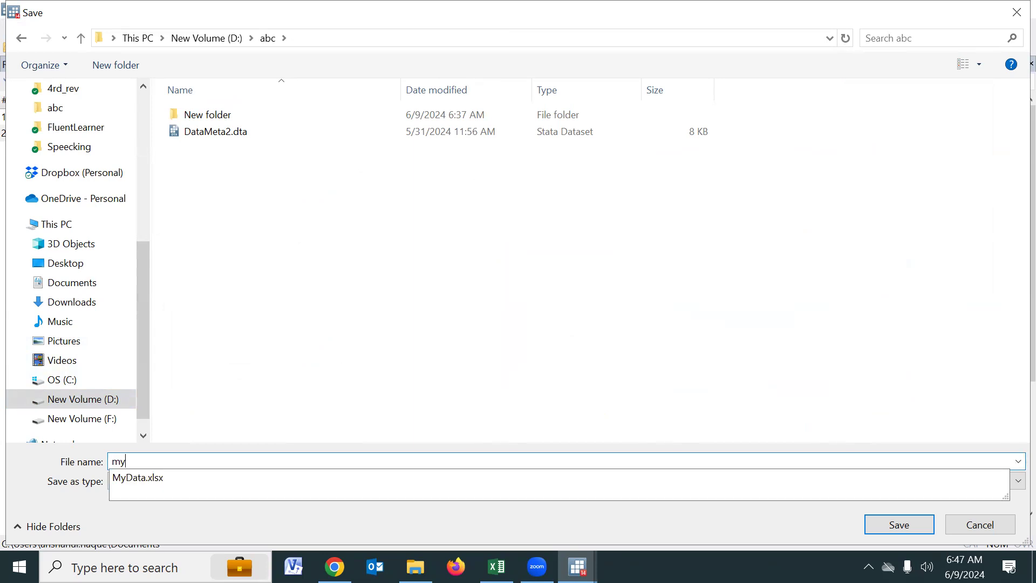
text(data2)
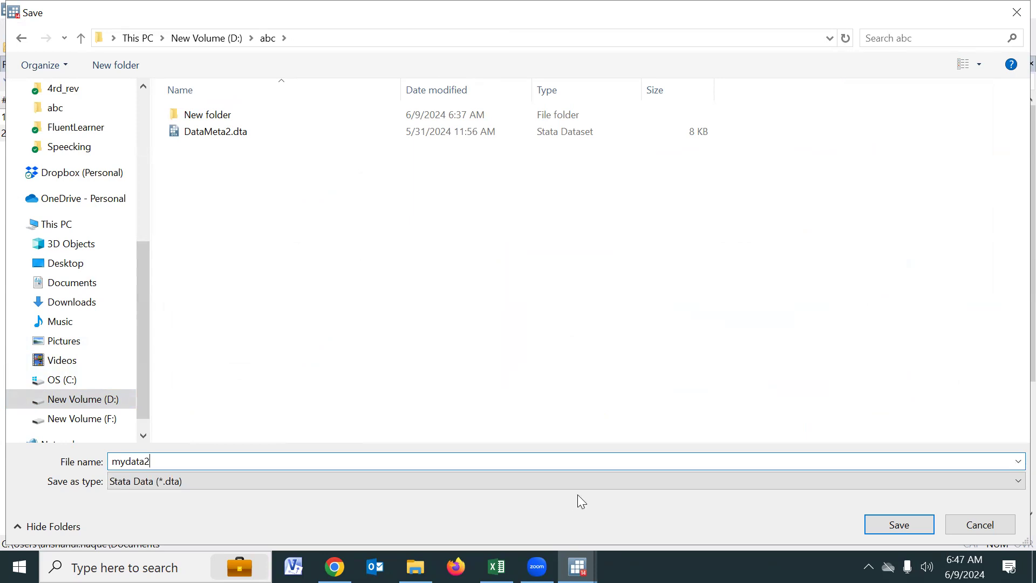
click(910, 527)
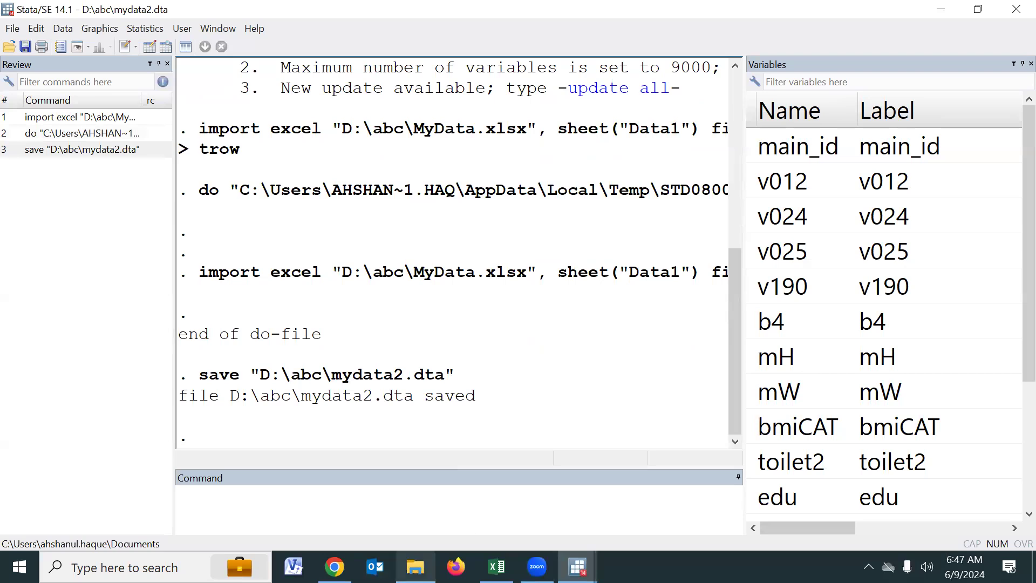
- Switch to File Explorer and compare mydata2.dta with the source MyData.xlsx in the abc folder on drive D
click(414, 567)
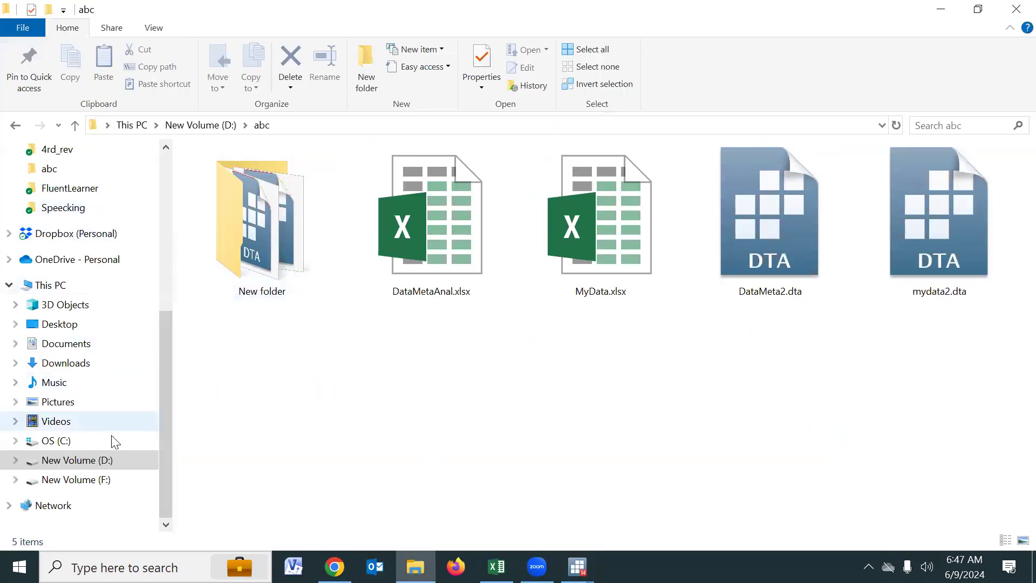
click(104, 463)
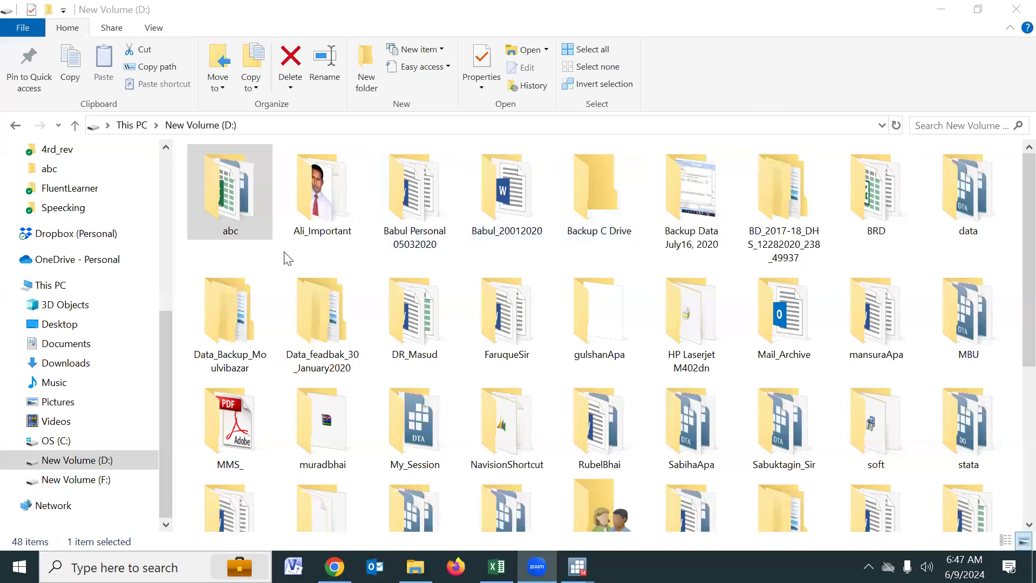
double_click(243, 205)
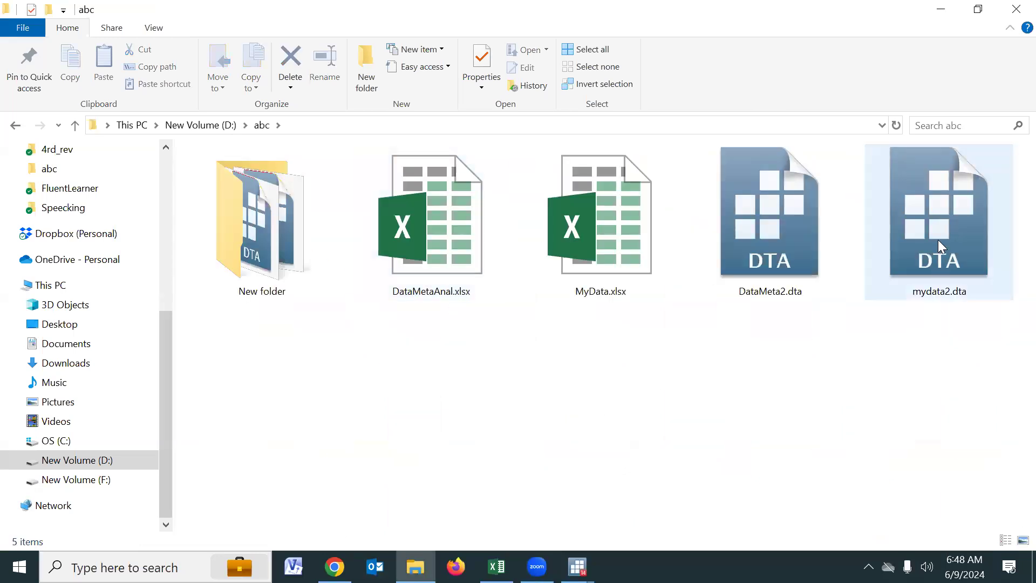
mouse_move(873, 148)
mouse_down()
mouse_move(1000, 170)
mouse_move(906, 376)
mouse_up()
drag(866, 347, 864, 129)
drag(545, 176, 650, 148)
mouse_move(692, 206)
mouse_down()
mouse_move(586, 378)
mouse_move(566, 147)
mouse_up()
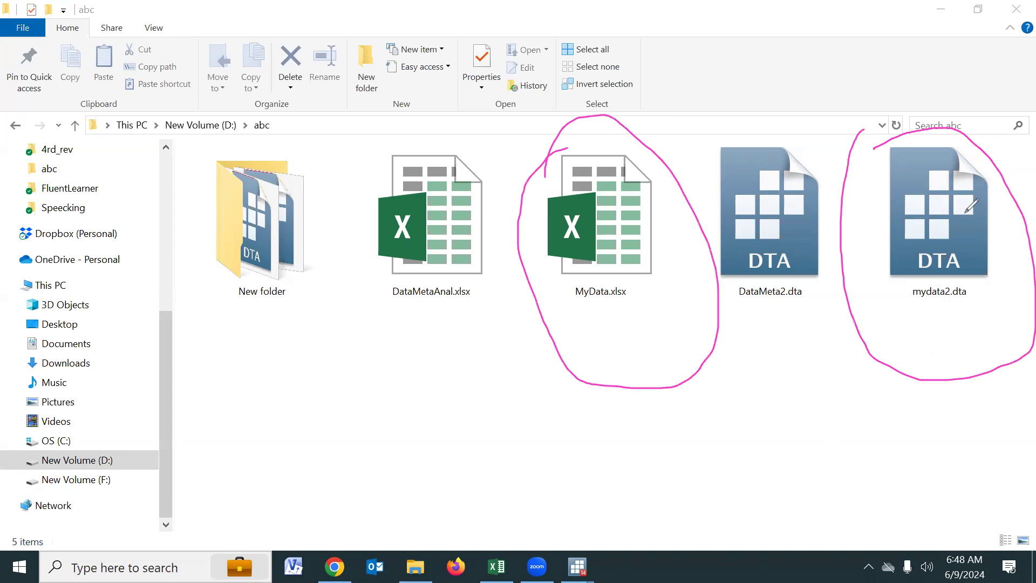
click(57, 363)
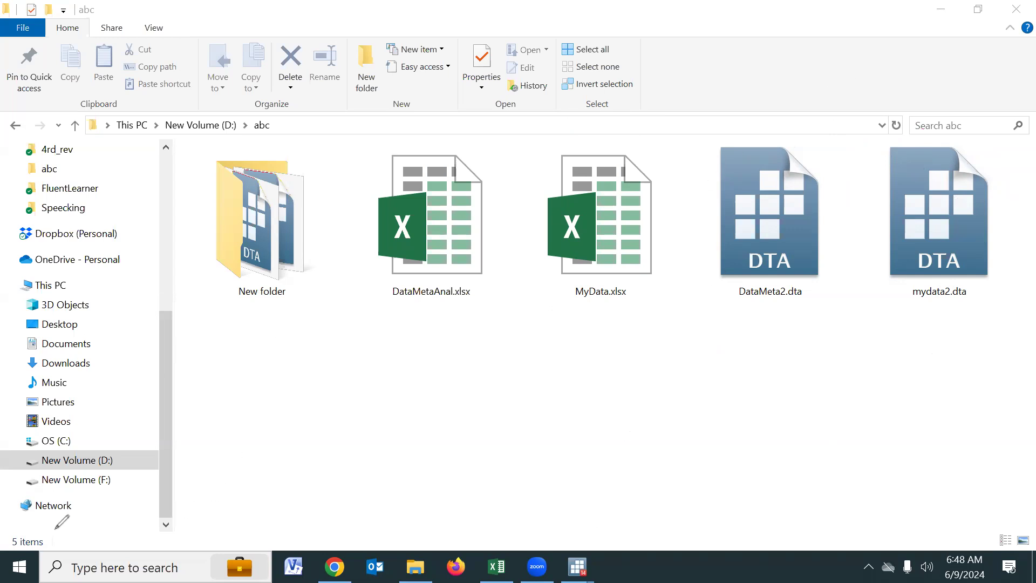
- Switch back to the main Stata window, enlarge the Command pane and run the clear command
mouse_move(578, 566)
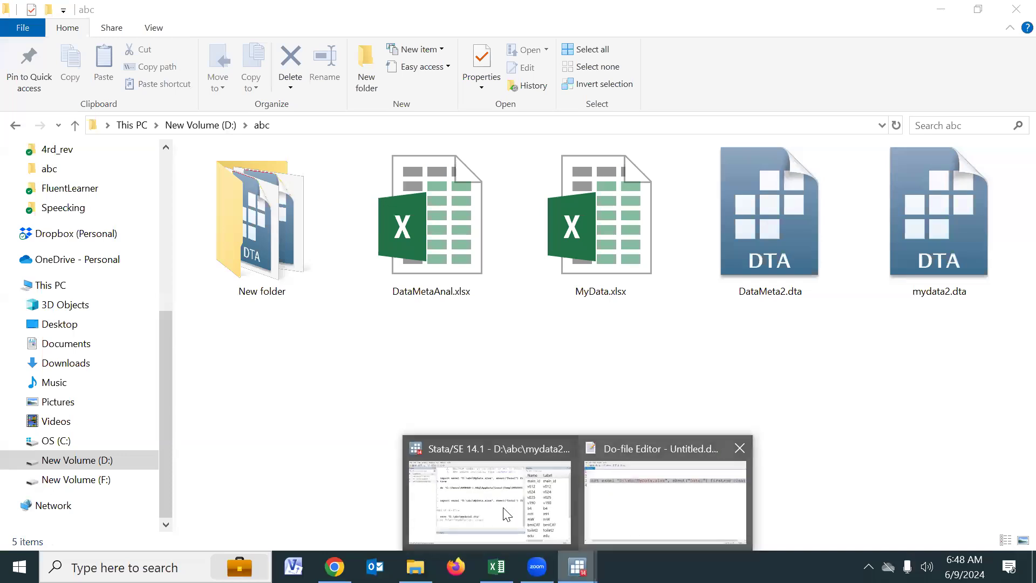
click(506, 516)
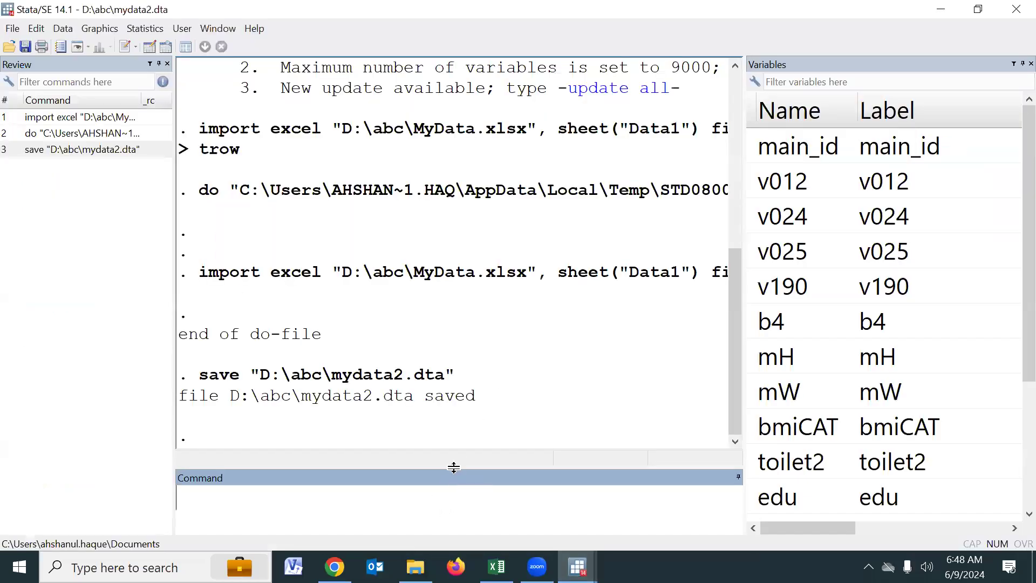
drag(454, 467, 450, 363)
text(clear)
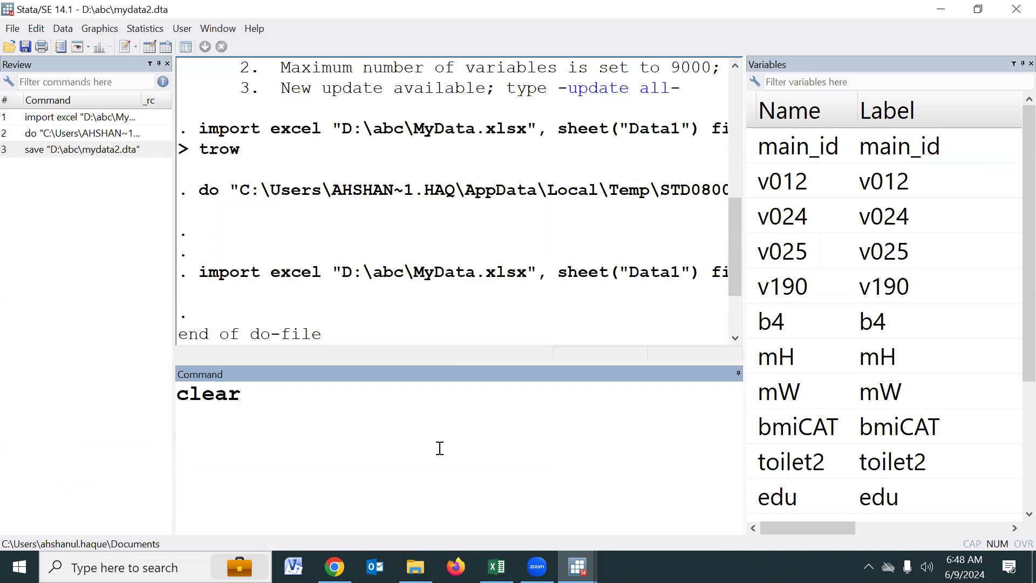
key(Return)
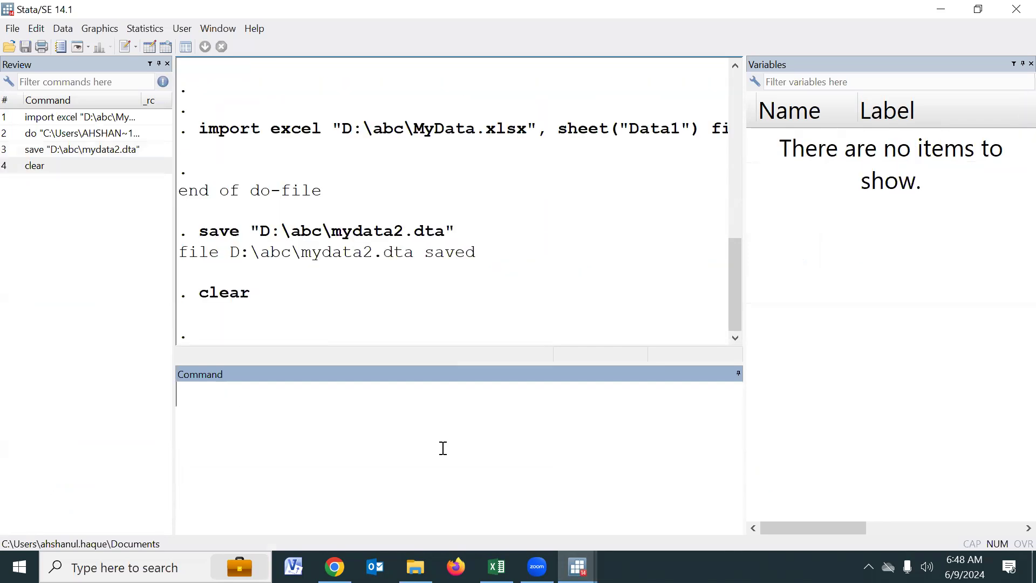
- Close Stata without saving the changes to Untitled.do
right_click(537, 271)
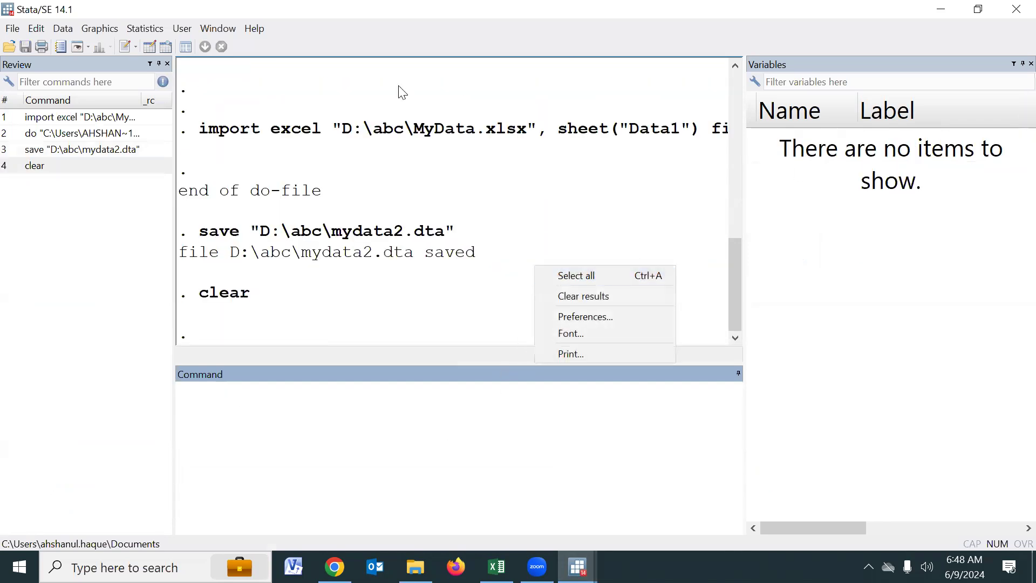
click(253, 10)
double_click(253, 18)
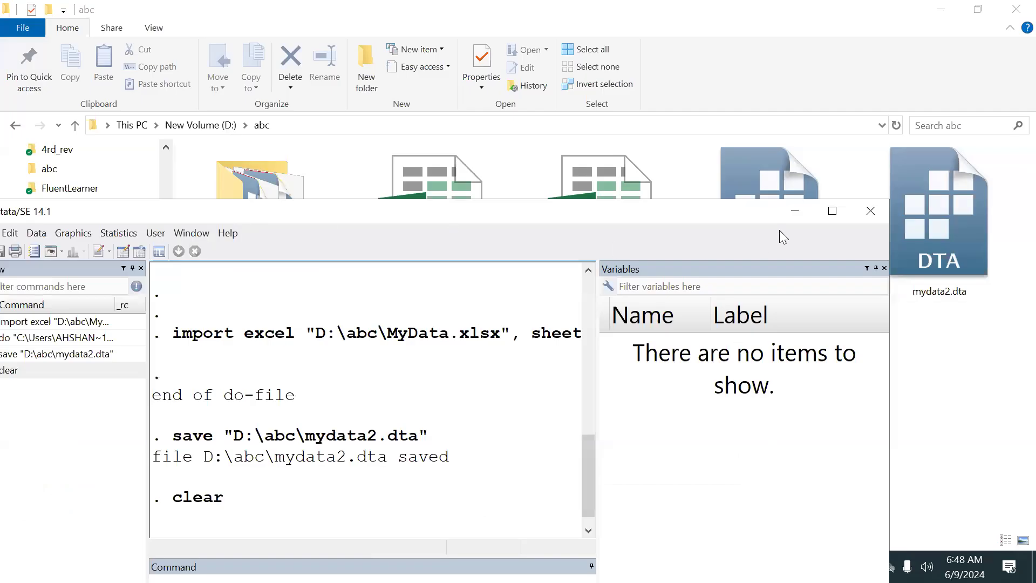
click(876, 214)
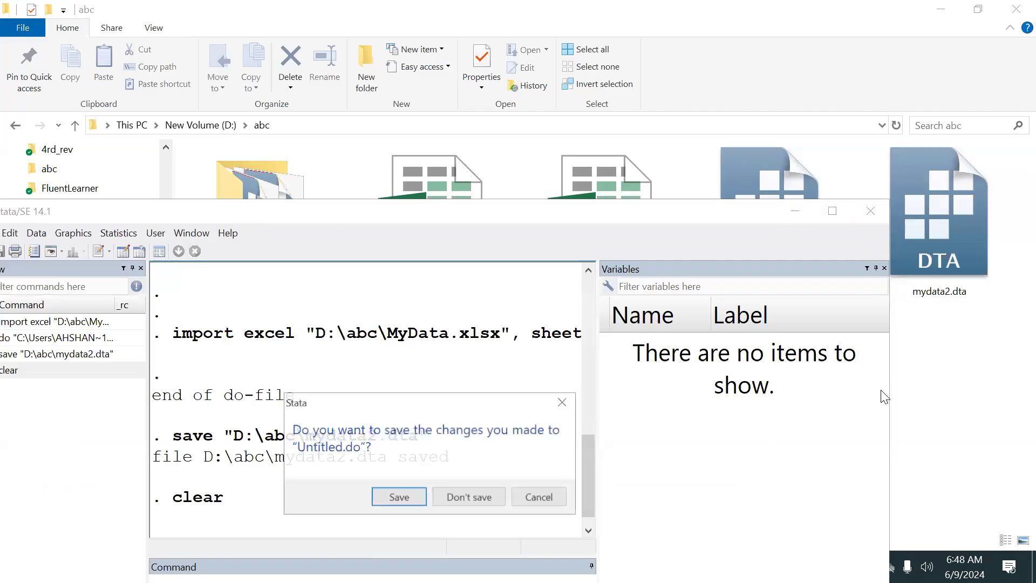
click(478, 497)
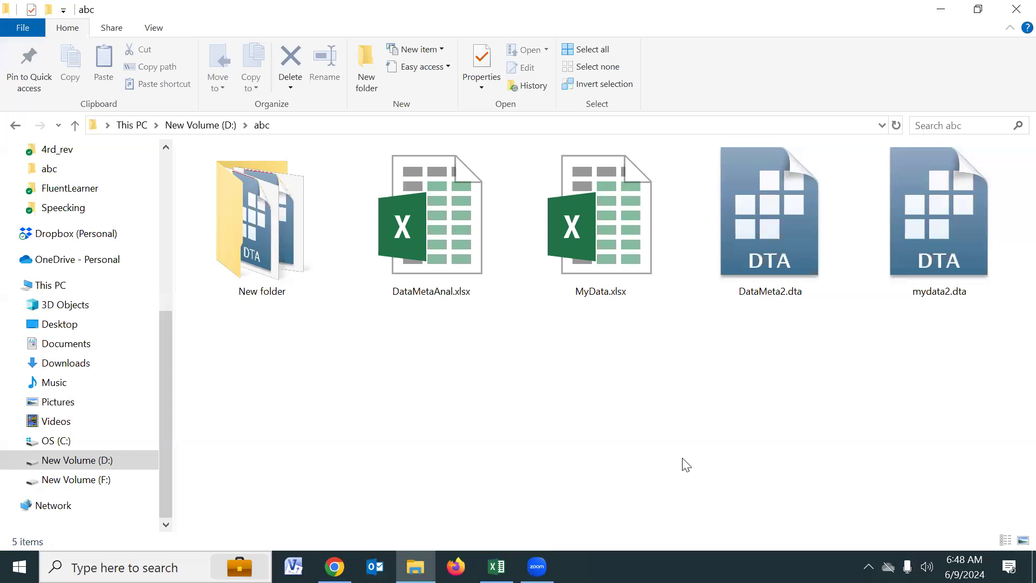
- Open mydata2.dta from the abc folder in a maximized Stata window and inspect its records in the Data Editor
click(945, 240)
double_click(950, 230)
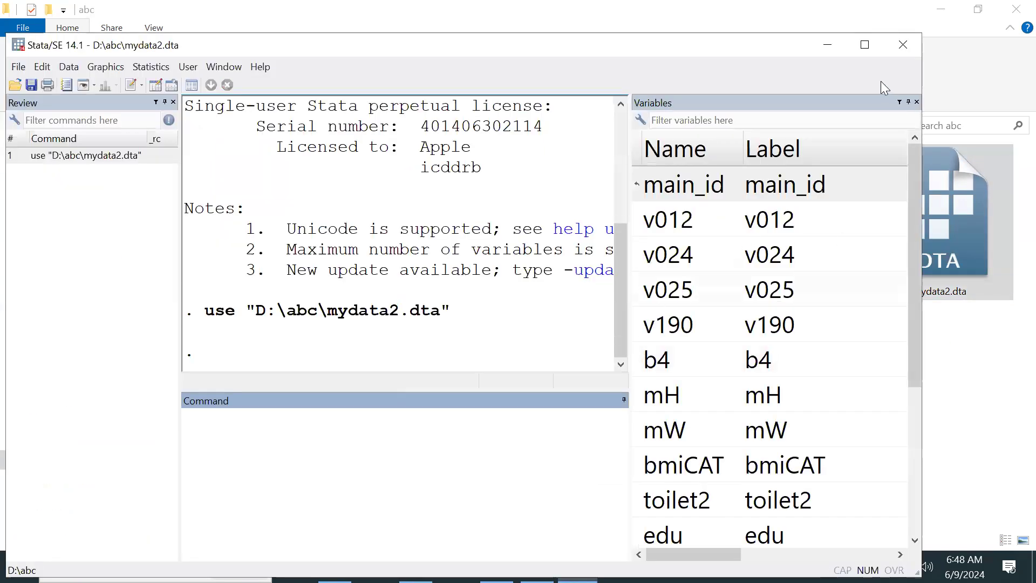
double_click(276, 47)
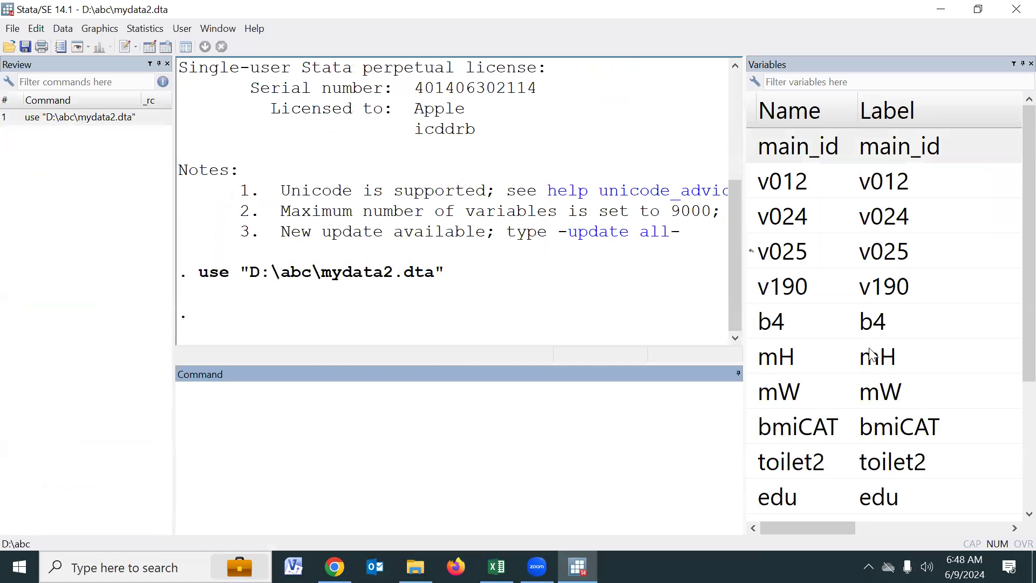
click(150, 47)
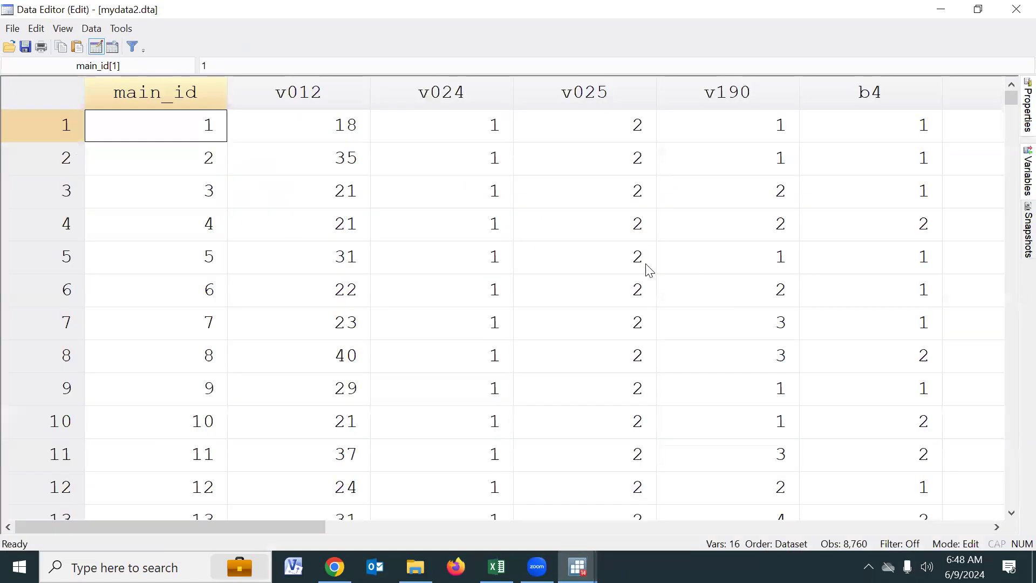
click(1016, 9)
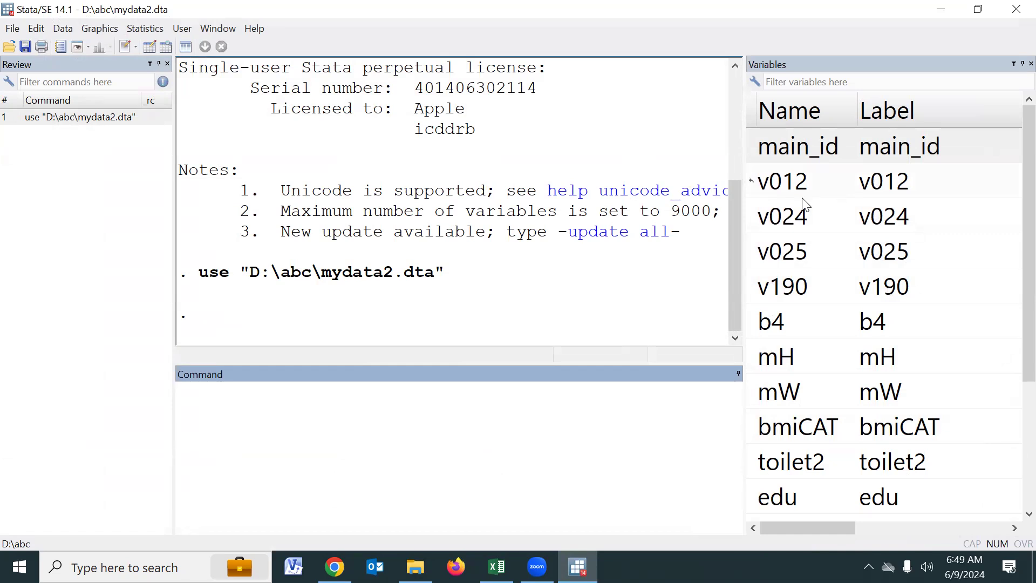
- Switch to MyData.xlsx in Excel and examine the variables and labels listed on the CodeBook sheet
click(496, 567)
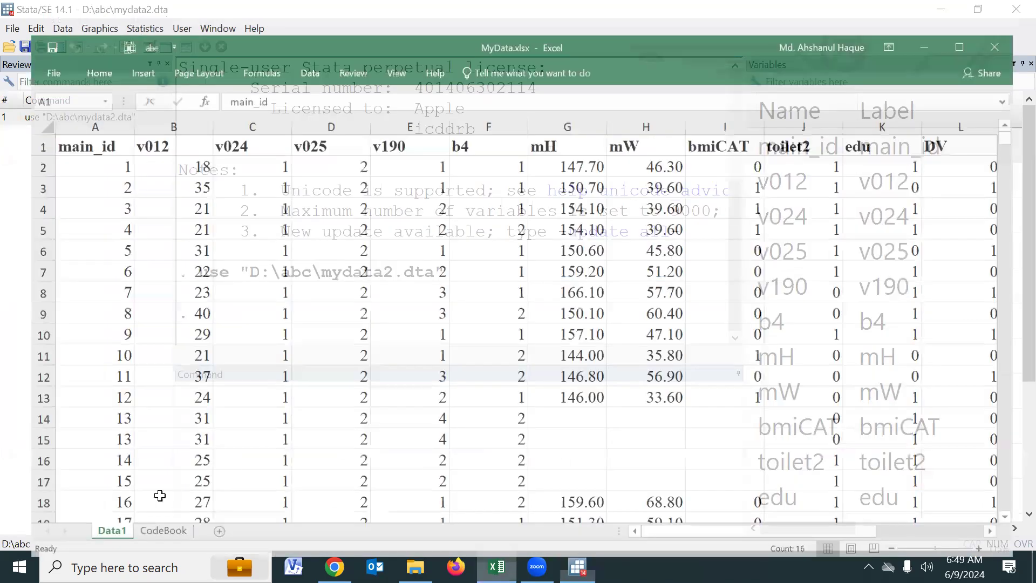
click(141, 523)
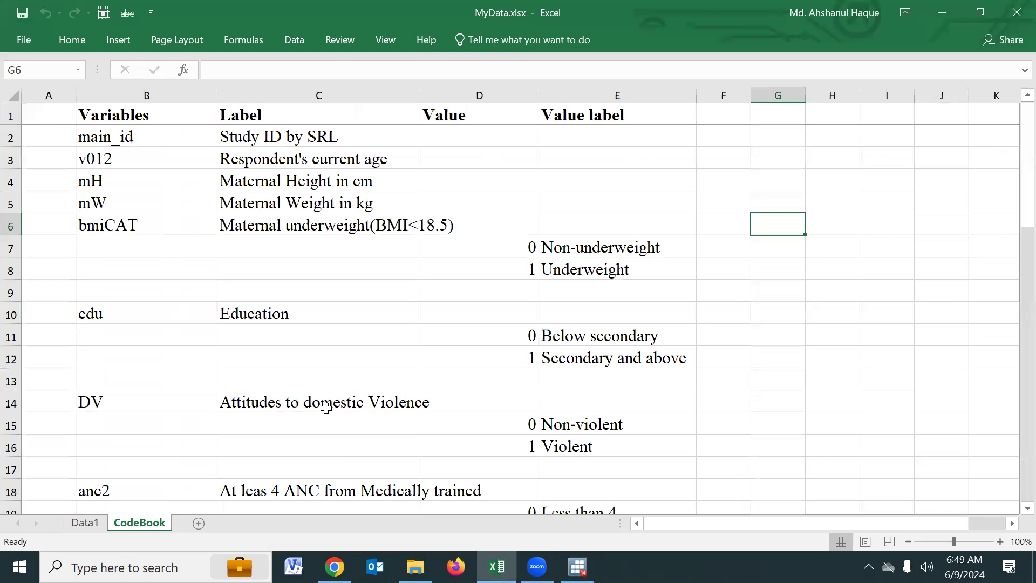
drag(152, 134, 143, 360)
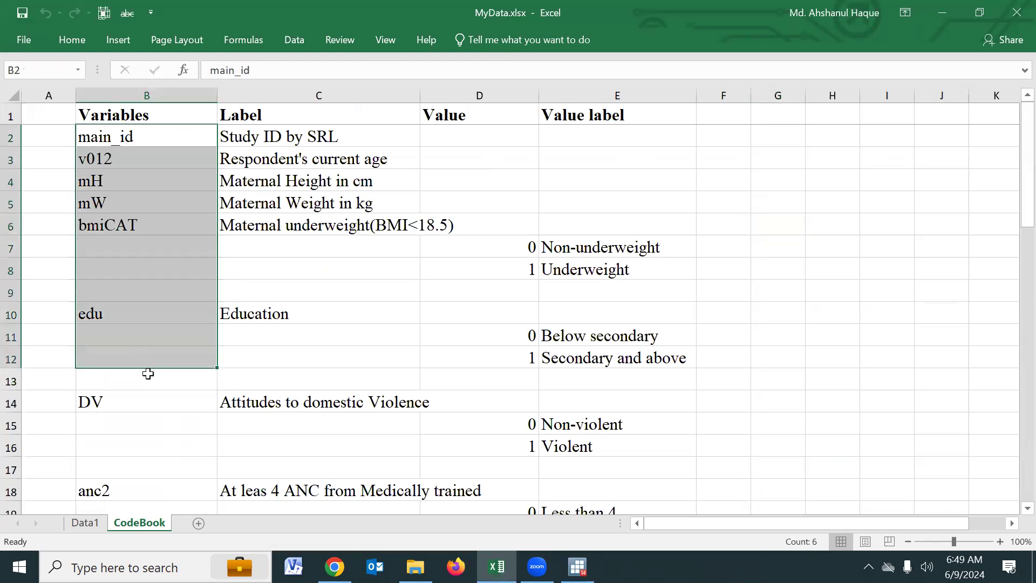
scroll(150, 388, down, 5)
scroll(155, 414, down, 5)
scroll(155, 413, up, 10)
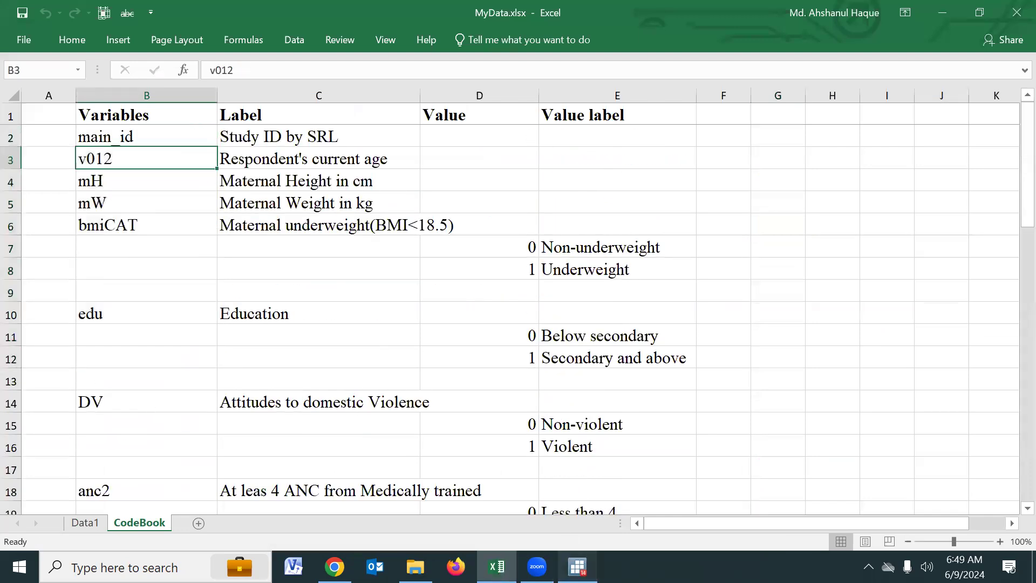
- Switch to Stata, shrink the Command pane and tabulate the variable v024 through to the end of its output
click(578, 567)
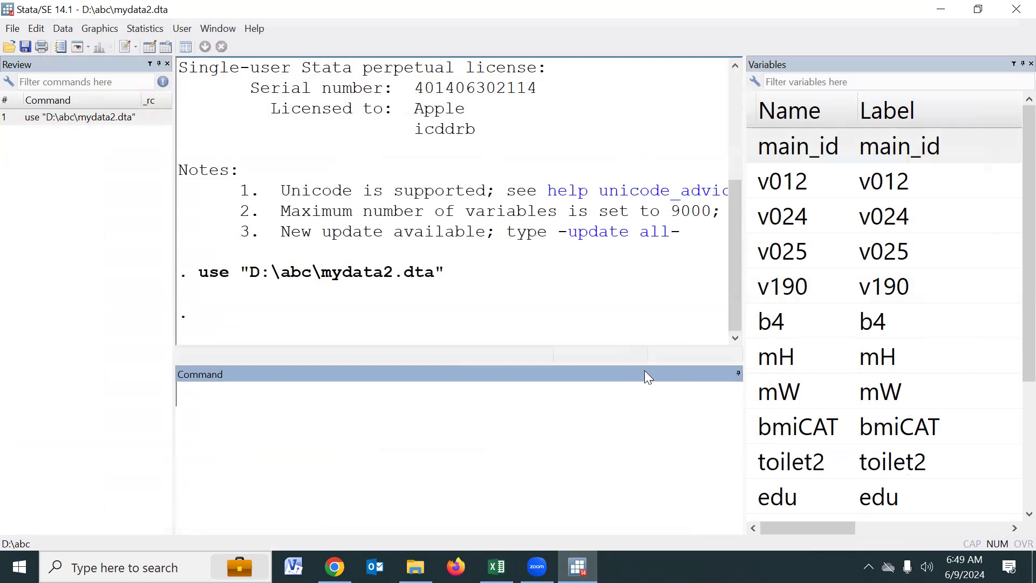
drag(644, 364, 629, 411)
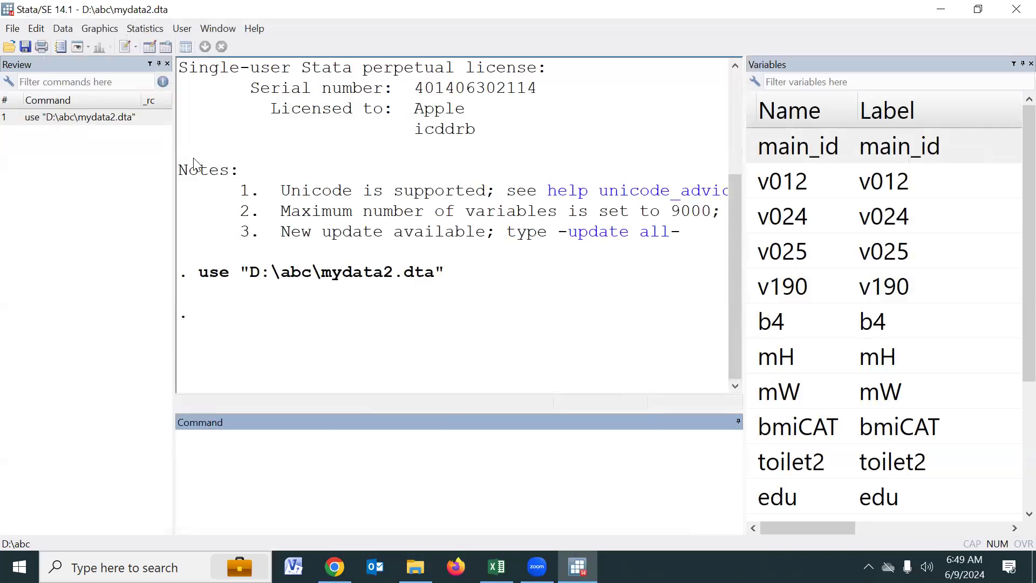
click(125, 47)
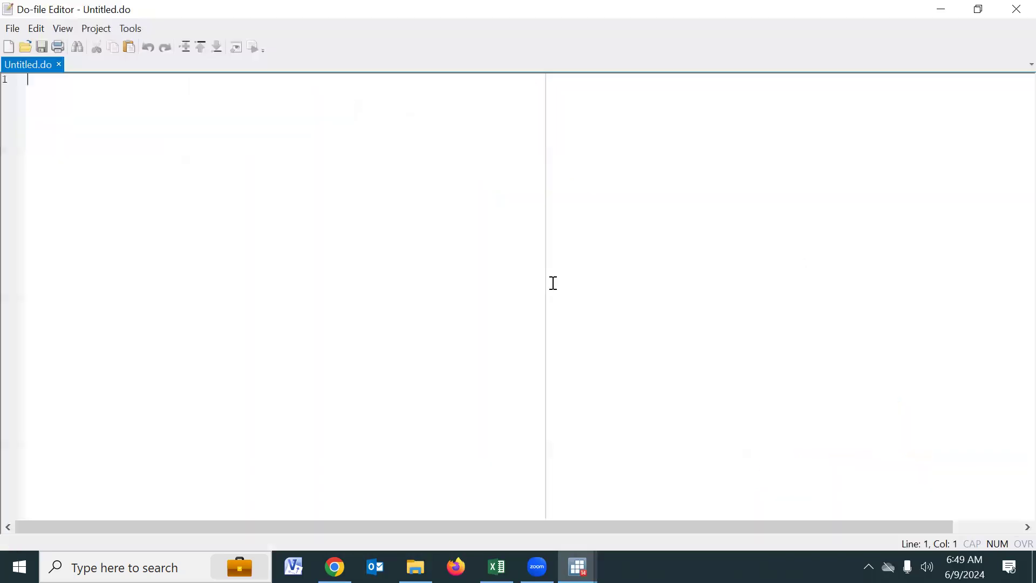
click(1015, 11)
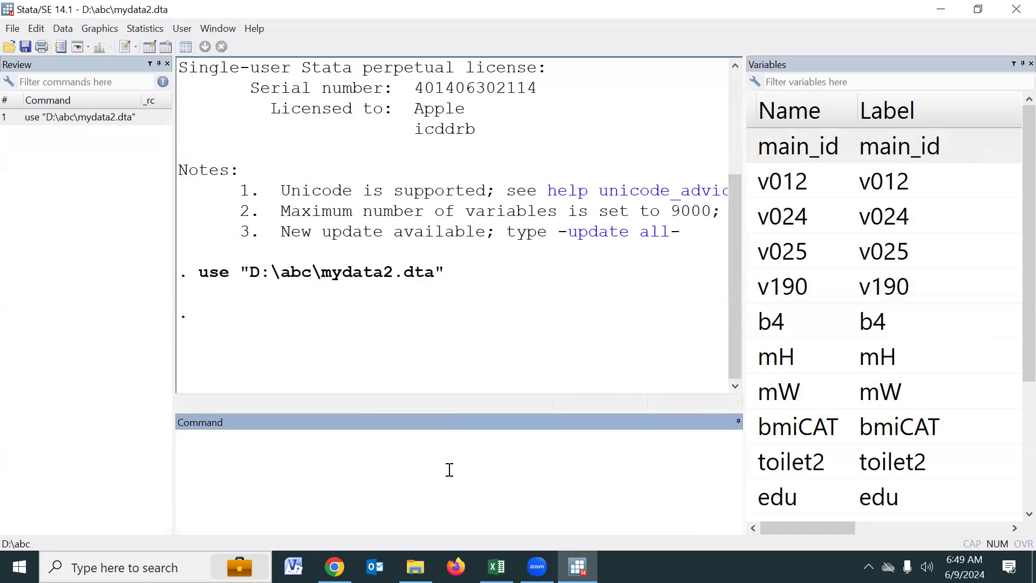
text(tab)
click(754, 217)
key(Return)
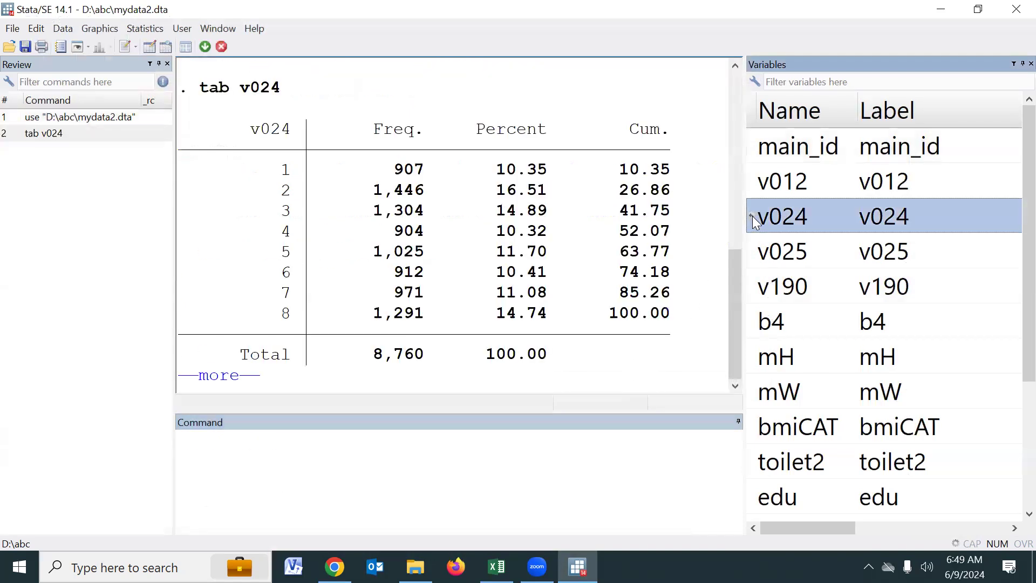
click(229, 375)
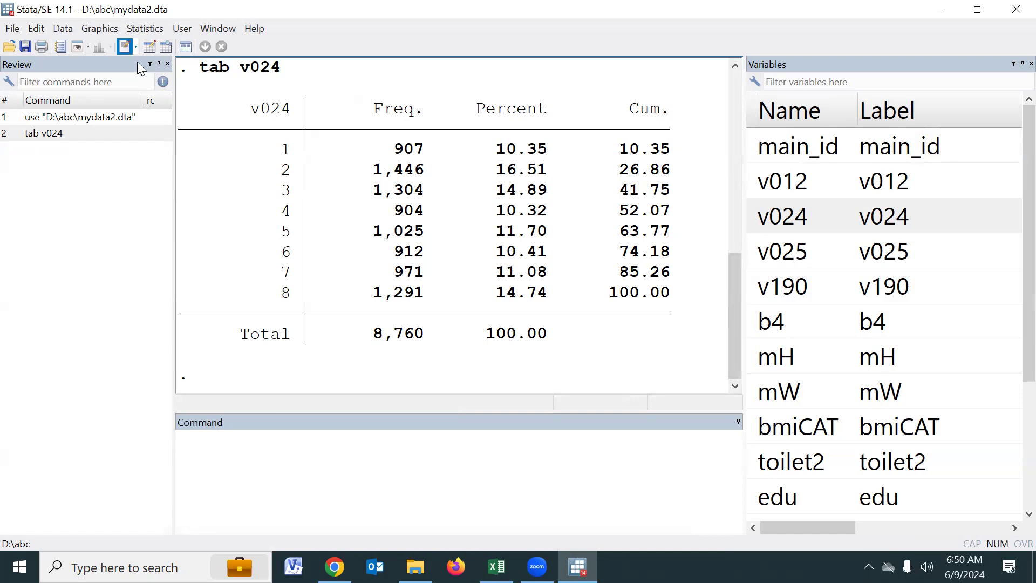
- Open a new do-file, enlarge its text and write the command tab v024 on the third line
click(125, 47)
key(Return)
key(Return)
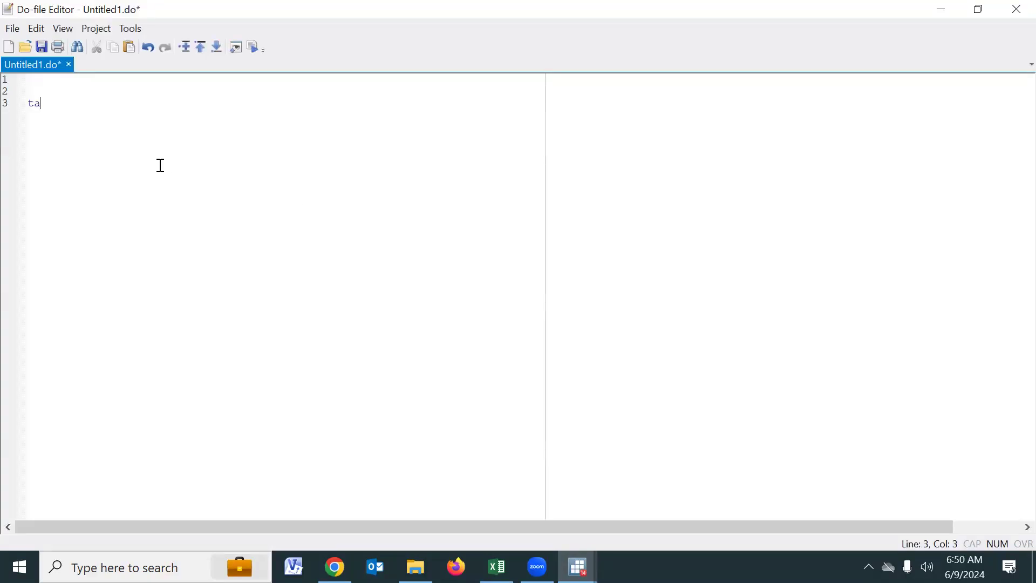
scroll(155, 192, up, 4)
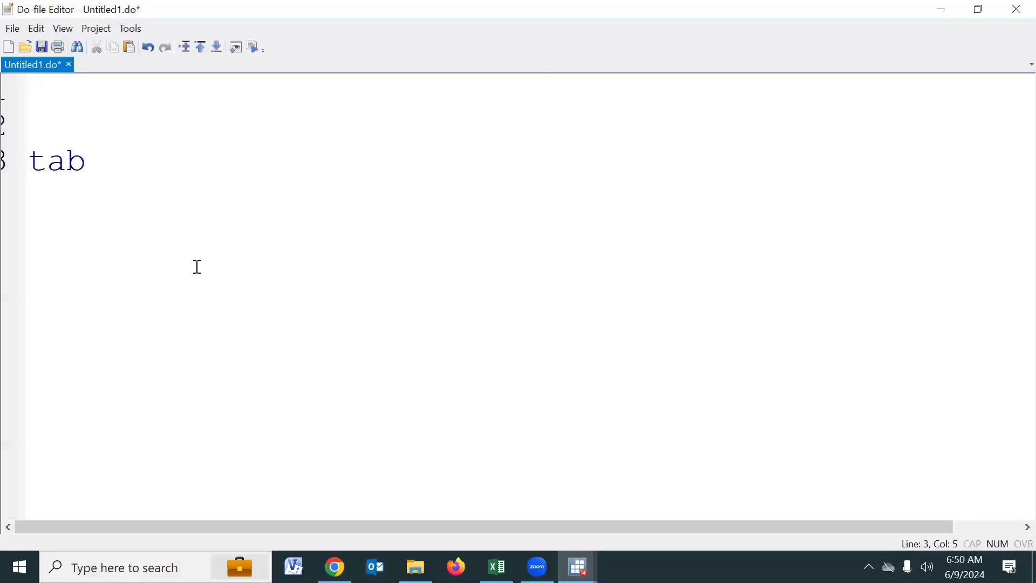
text(v024)
- Run only the tab v024 line from the do-file and review its output in the Results window
drag(199, 155, 19, 159)
click(249, 49)
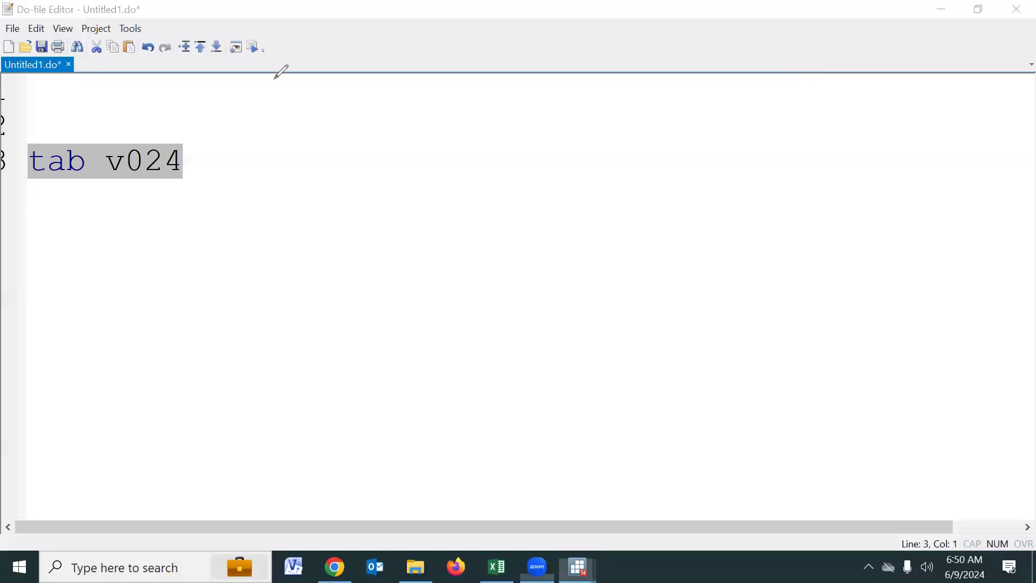
mouse_move(254, 58)
mouse_down()
mouse_move(266, 30)
mouse_move(257, 67)
mouse_up()
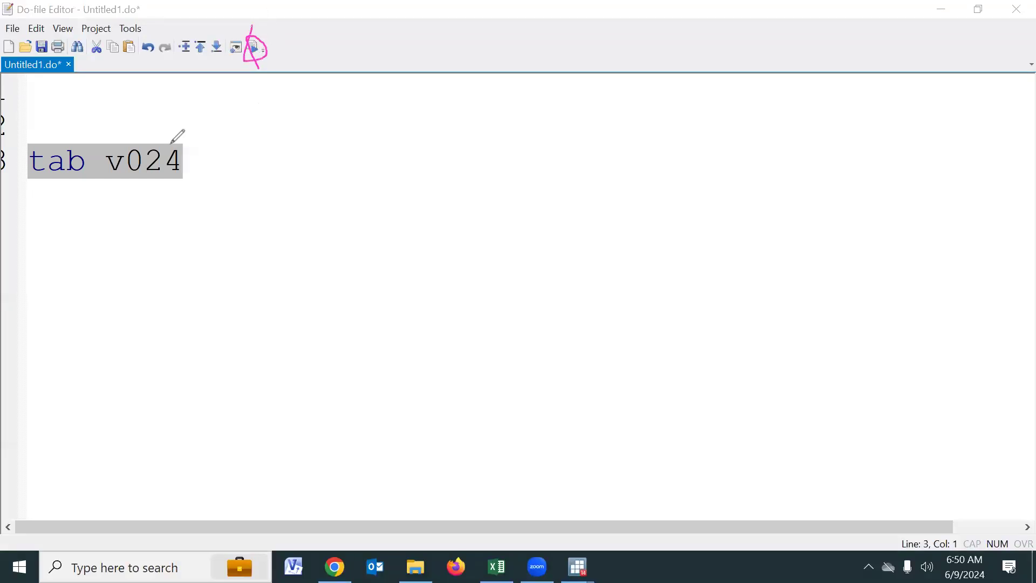
click(259, 54)
mouse_move(578, 567)
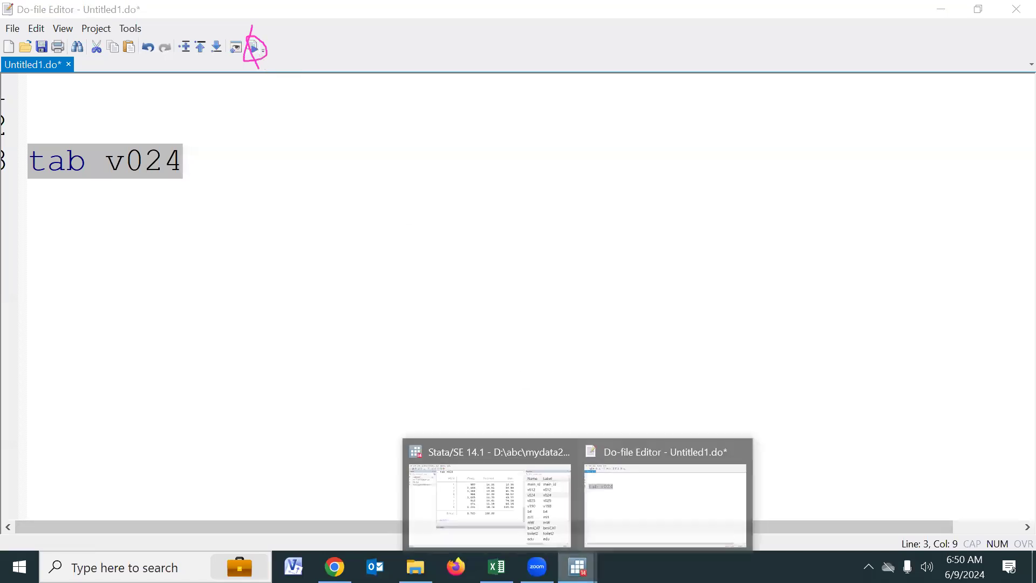
click(477, 502)
click(249, 348)
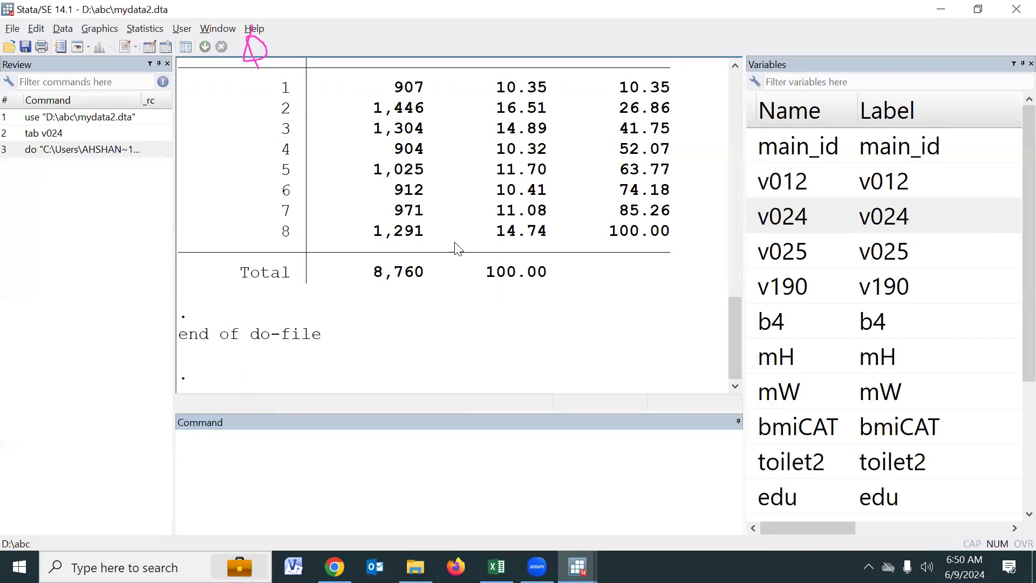
scroll(559, 302, up, 2)
scroll(558, 302, down, 2)
- Add the command sum ChildAge on line 4 of the do-file, checking the variable's name in the dataset's variable list
key(alt+Tab)
click(199, 157)
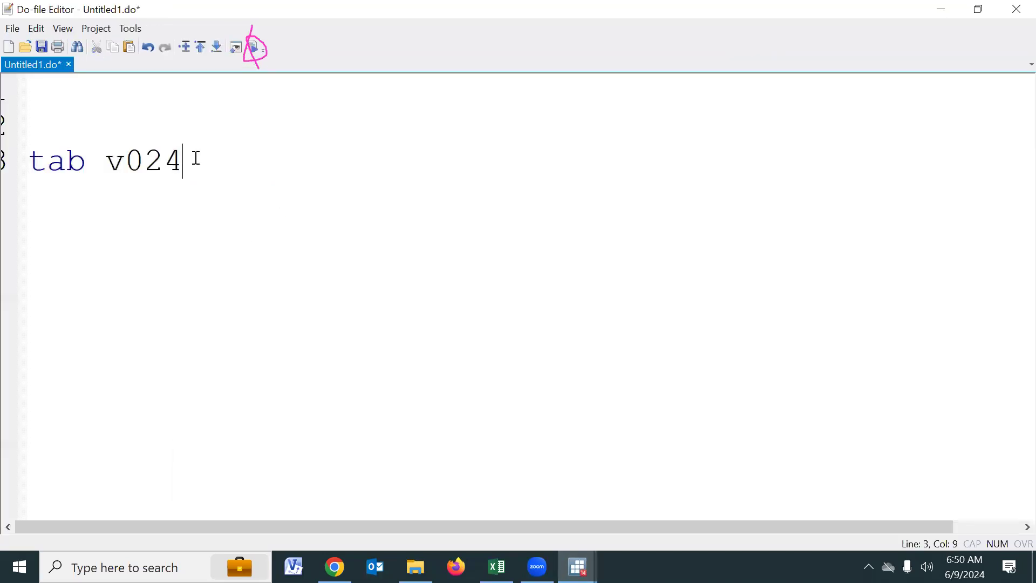
key(Return)
text(sum)
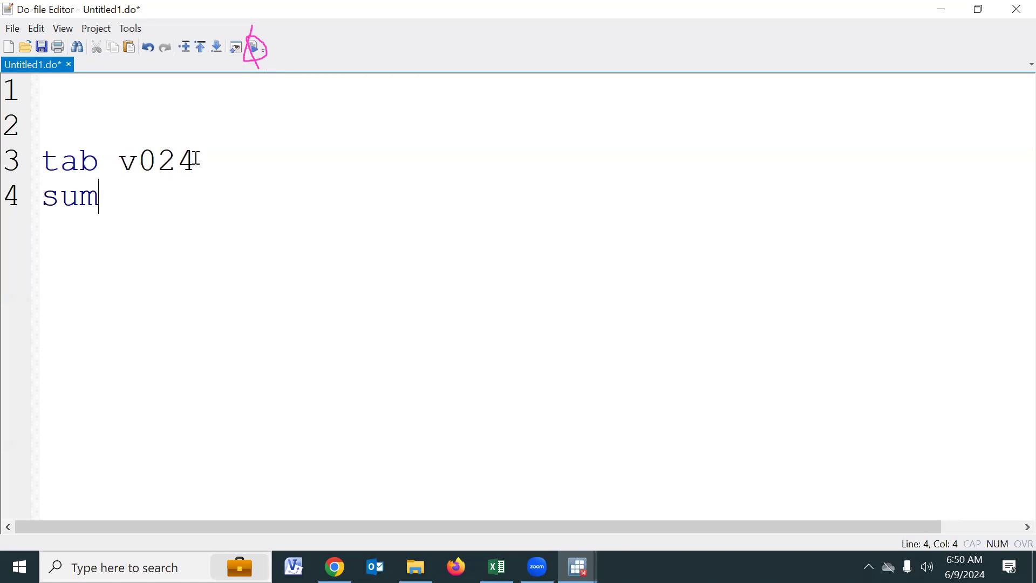
key(ctrl+d)
scroll(201, 166, up, 1)
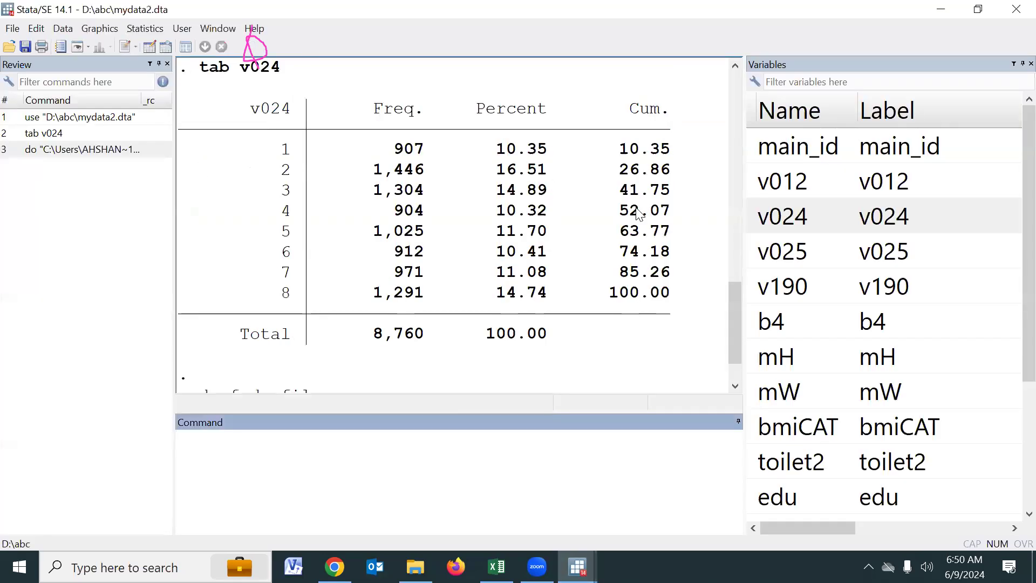
scroll(861, 410, down, 2)
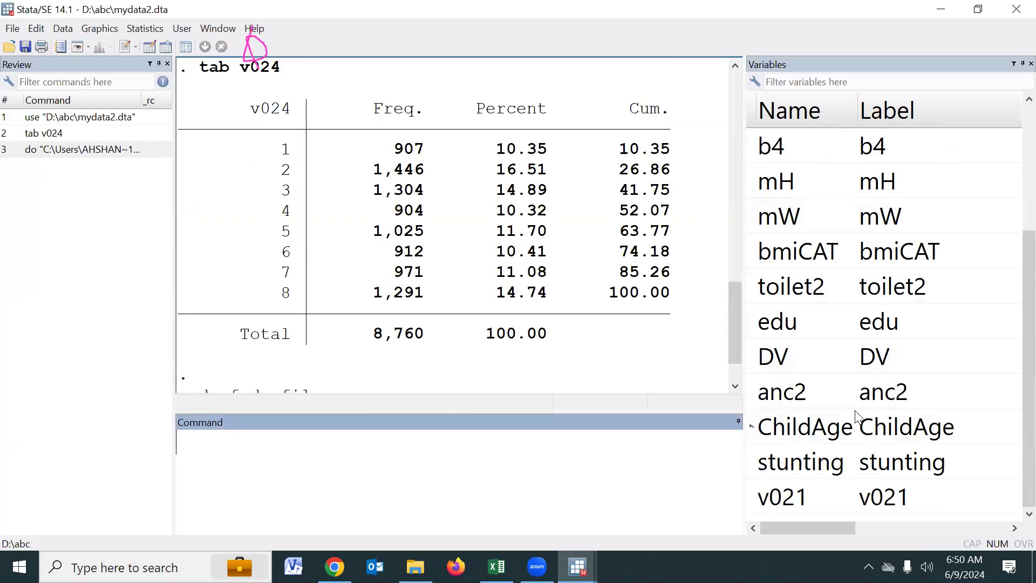
double_click(805, 432)
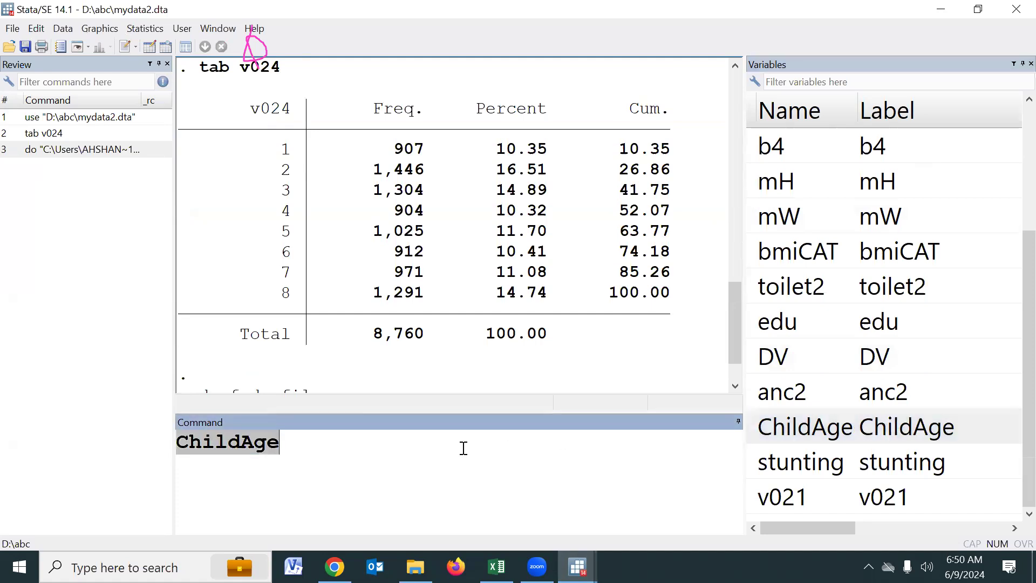
key(BackSpace)
key(alt+Tab)
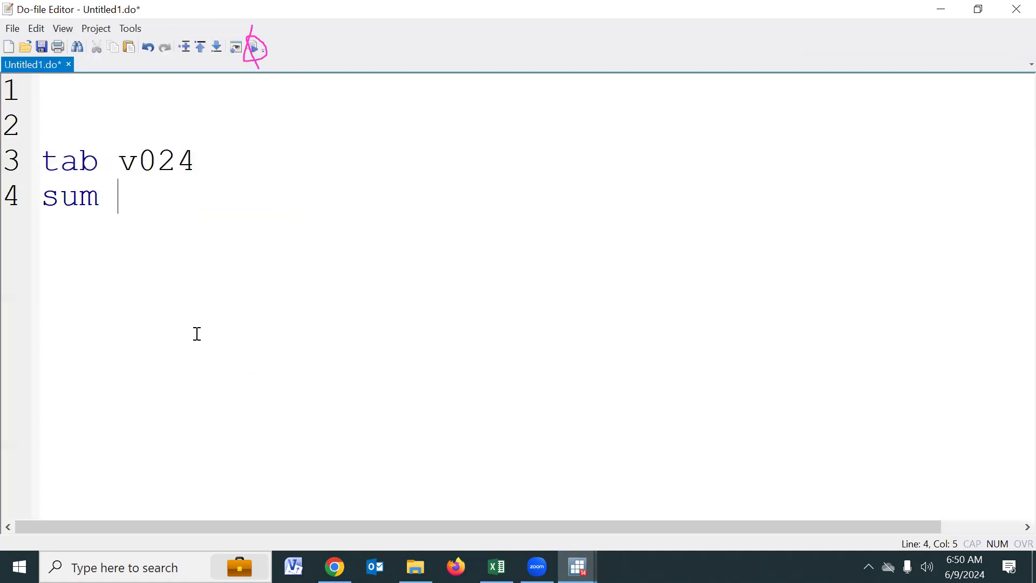
text(ChildAge)
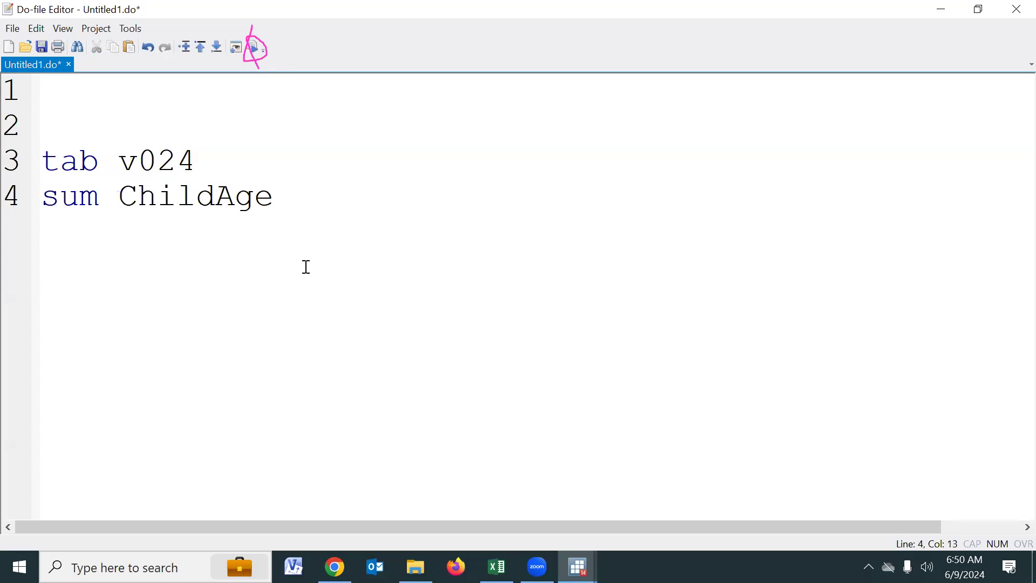
- Add two blank lines below sum ChildAge, run only that command and bring up its results
key(Return)
key(Return)
drag(296, 206, 38, 197)
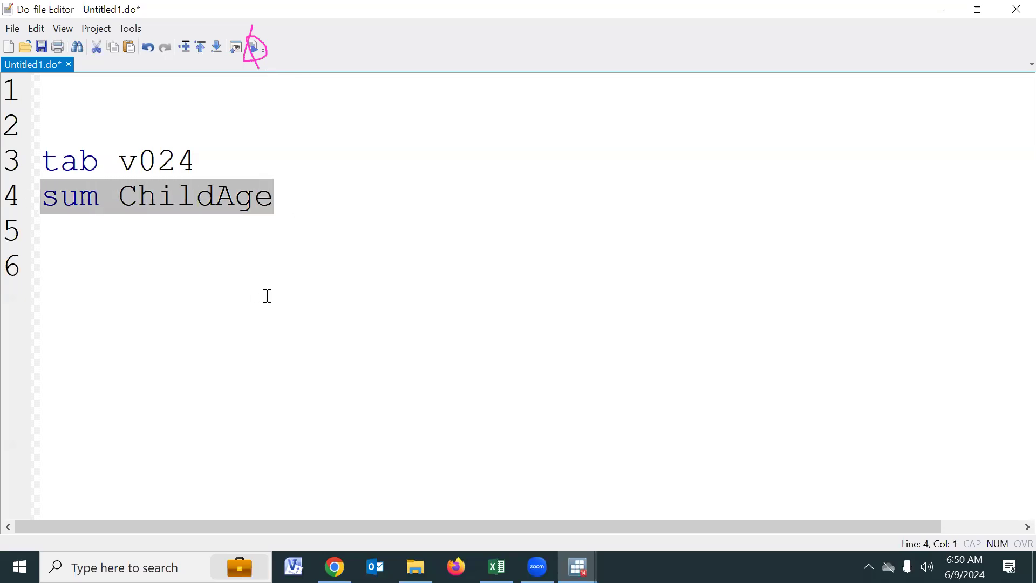
click(259, 54)
mouse_move(578, 567)
click(479, 444)
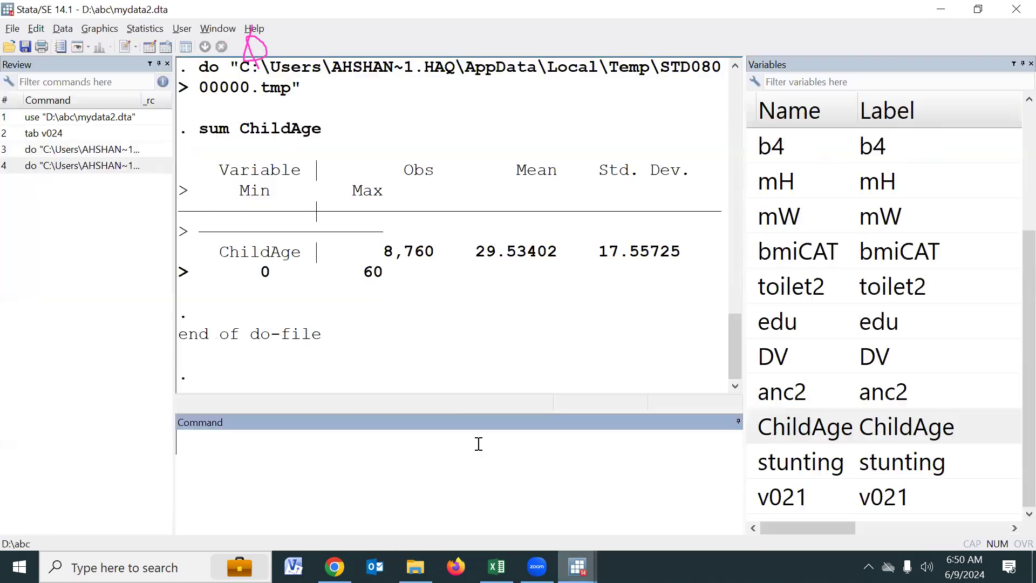
- Narrow the Variables pane to widen the Results window and run the sum ChildAge line again
drag(745, 294, 911, 297)
key(alt+Tab)
click(254, 47)
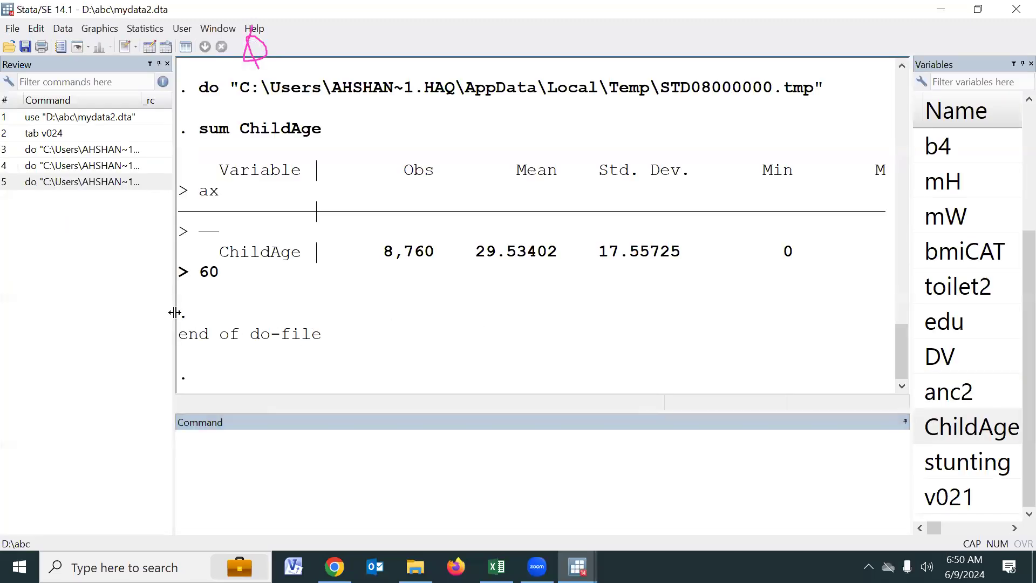
- Narrow the Review pane, clear the Results window and rerun the sum ChildAge line
drag(172, 311, 59, 316)
right_click(466, 296)
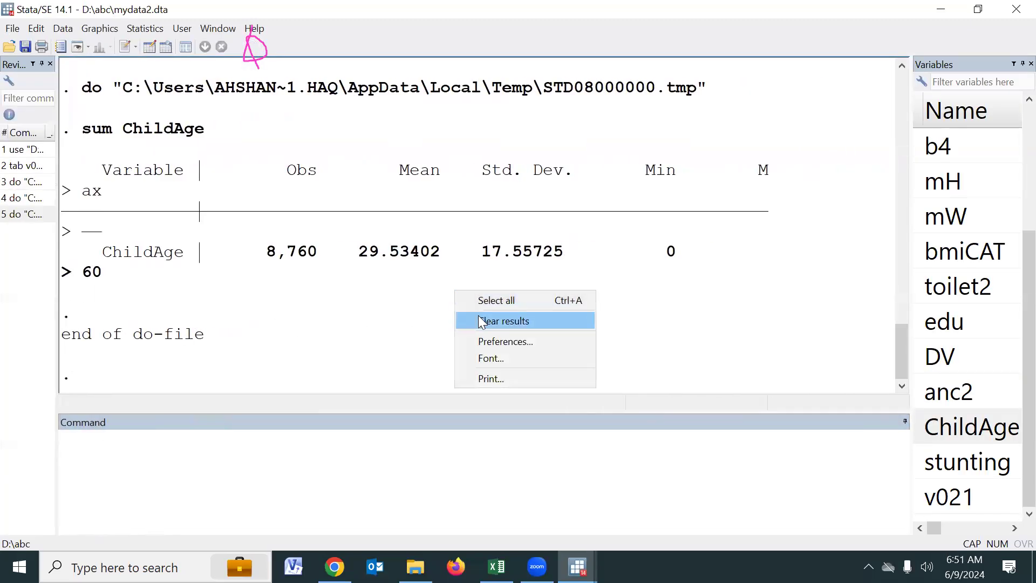
click(478, 315)
key(alt+Tab)
click(254, 47)
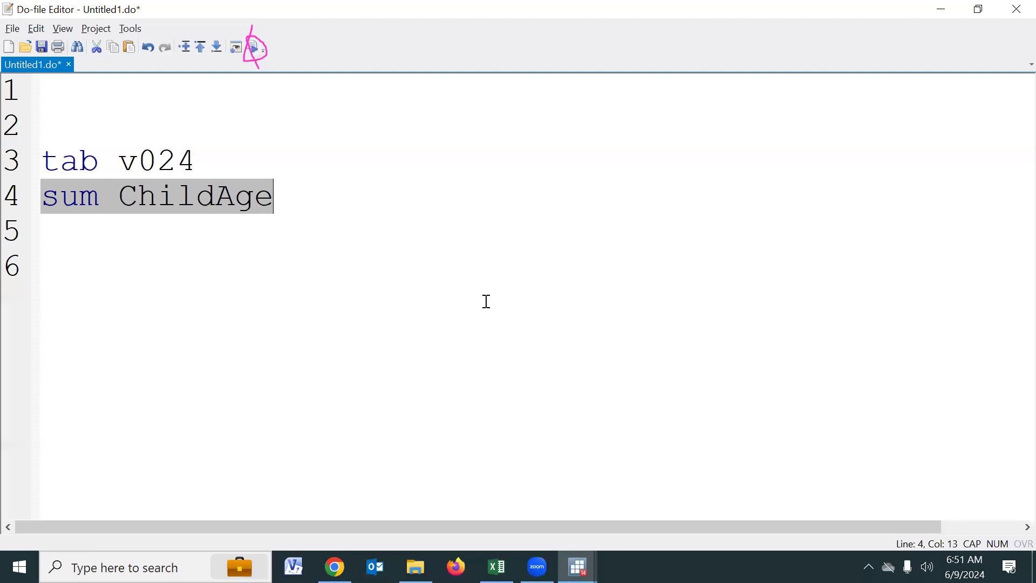
- Examine the mean and standard deviation of ChildAge in the output and compare them with the command in the do-file
drag(358, 212, 461, 213)
click(492, 218)
double_click(492, 218)
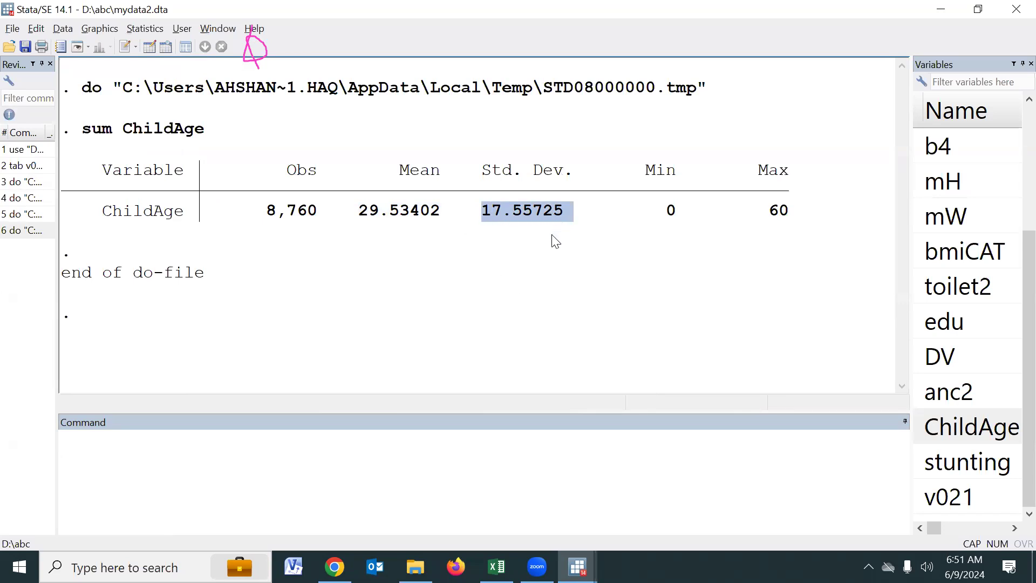
key(alt+Tab)
click(167, 232)
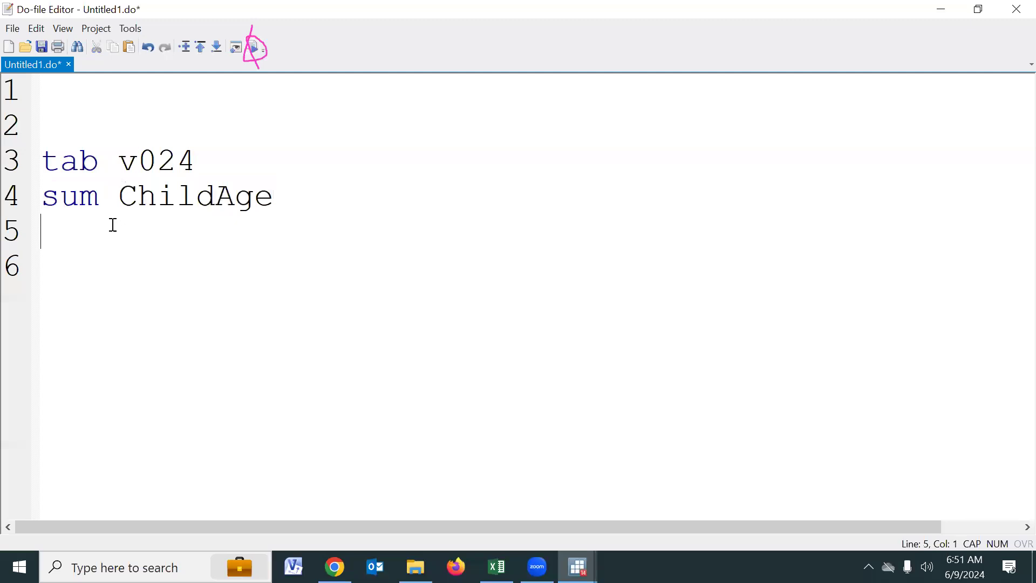
double_click(180, 204)
key(alt+Tab)
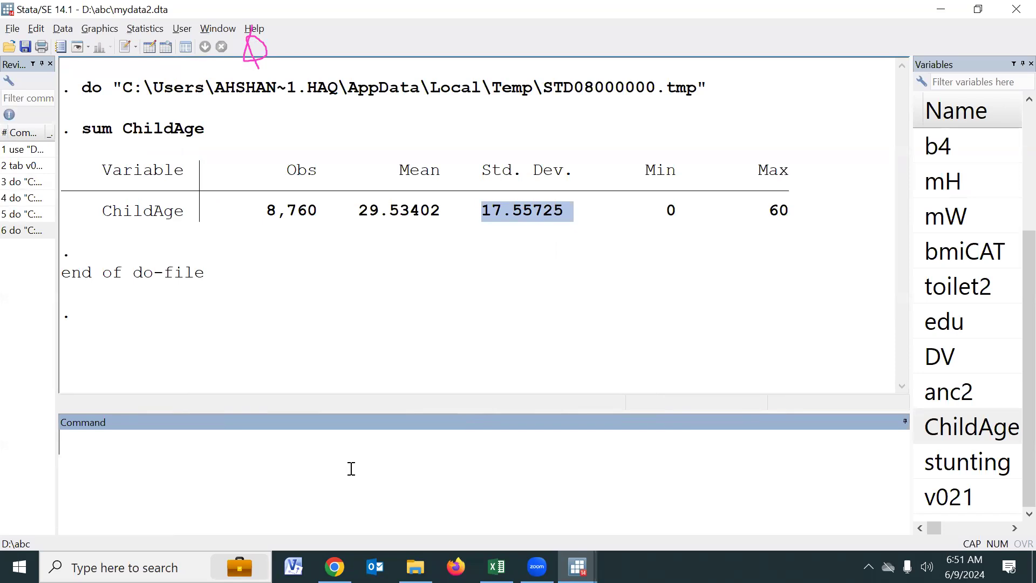
- Add the lowercase command tab edu on line 6 of the do-file, taking edu from the dataset's variable list
key(alt+Tab)
click(319, 195)
key(Return)
key(Return)
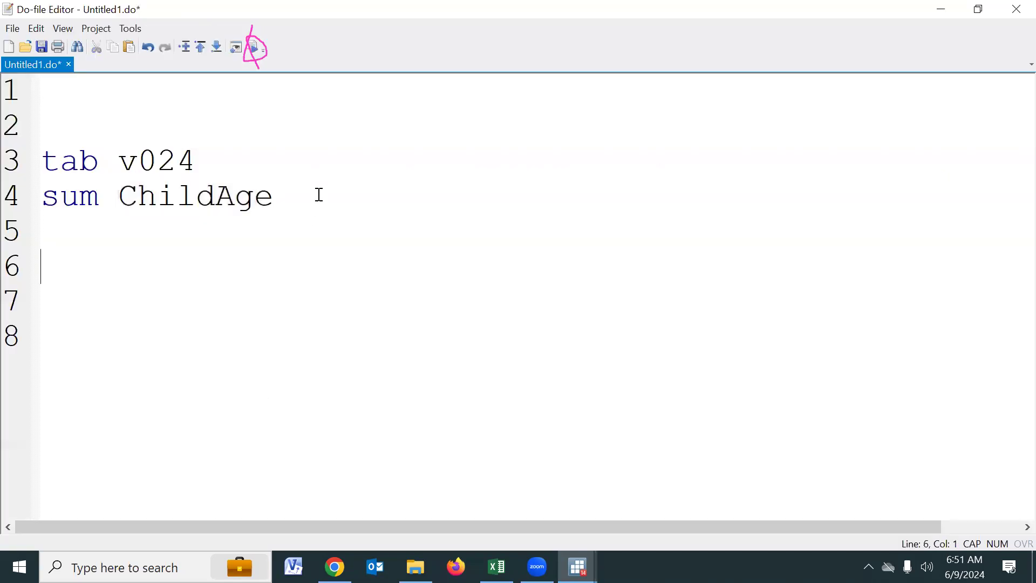
text(TAB)
key(alt+Tab)
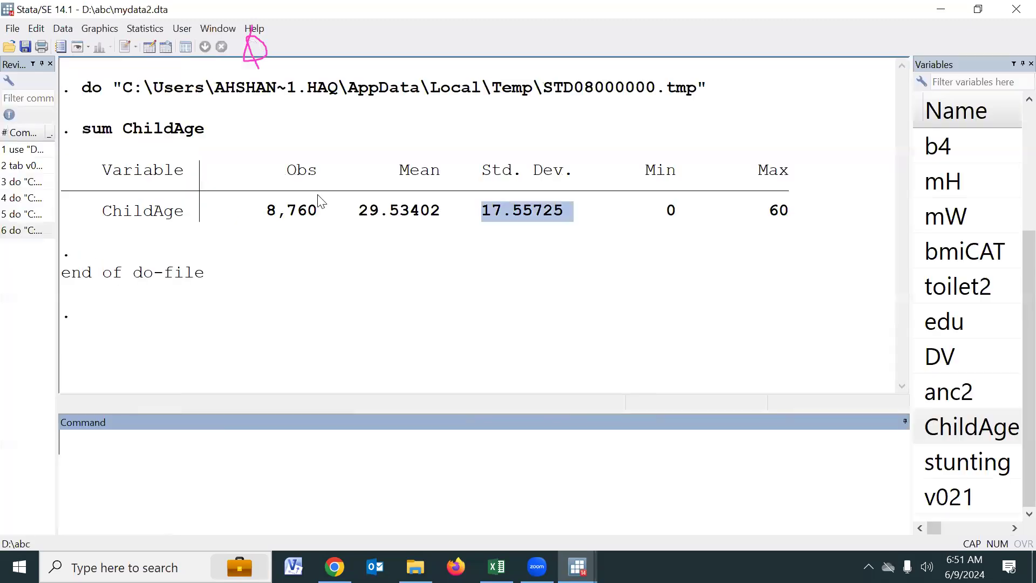
double_click(918, 321)
key(ctrl+x)
key(alt+Tab)
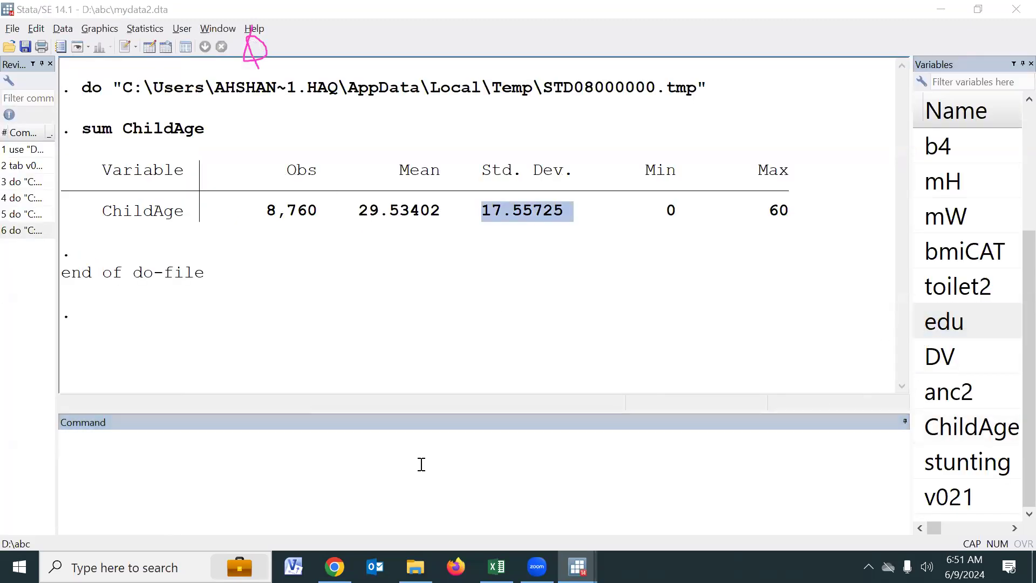
key(ctrl+v)
double_click(88, 265)
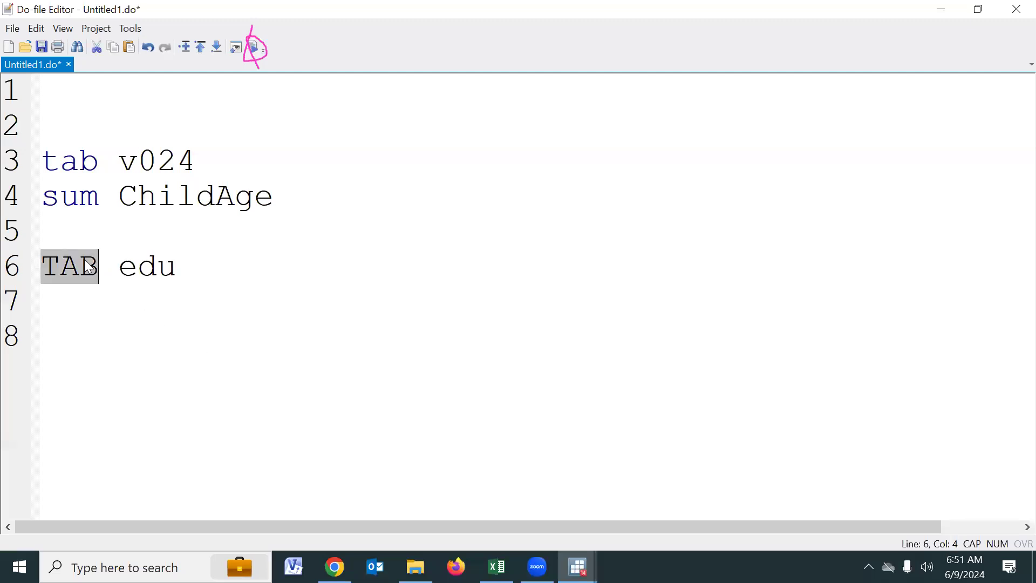
text(tab)
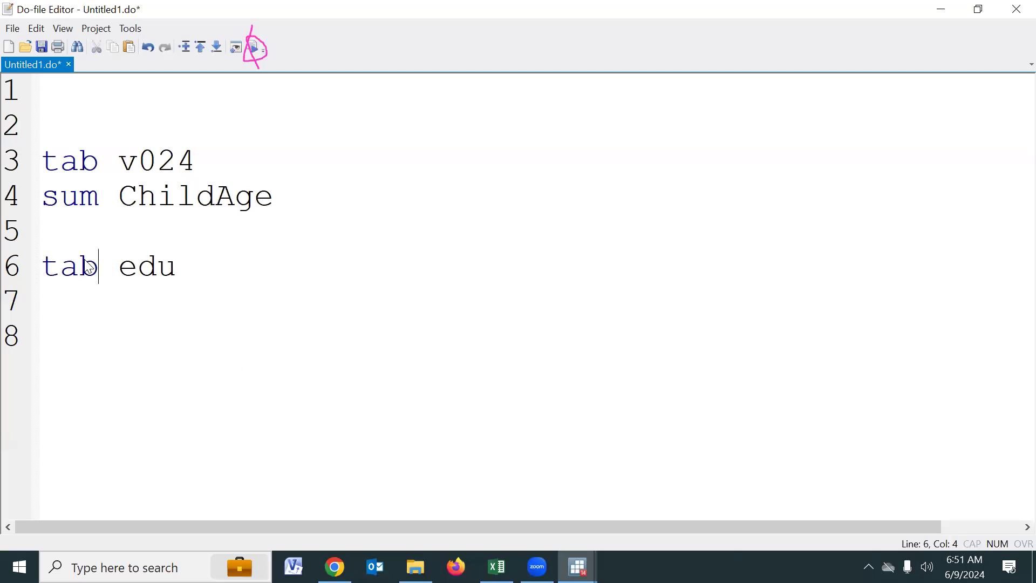
- Check the command words in the do-file and run only the tab edu line
double_click(71, 159)
click(69, 196)
double_click(69, 196)
click(60, 266)
drag(194, 266, 47, 266)
click(254, 48)
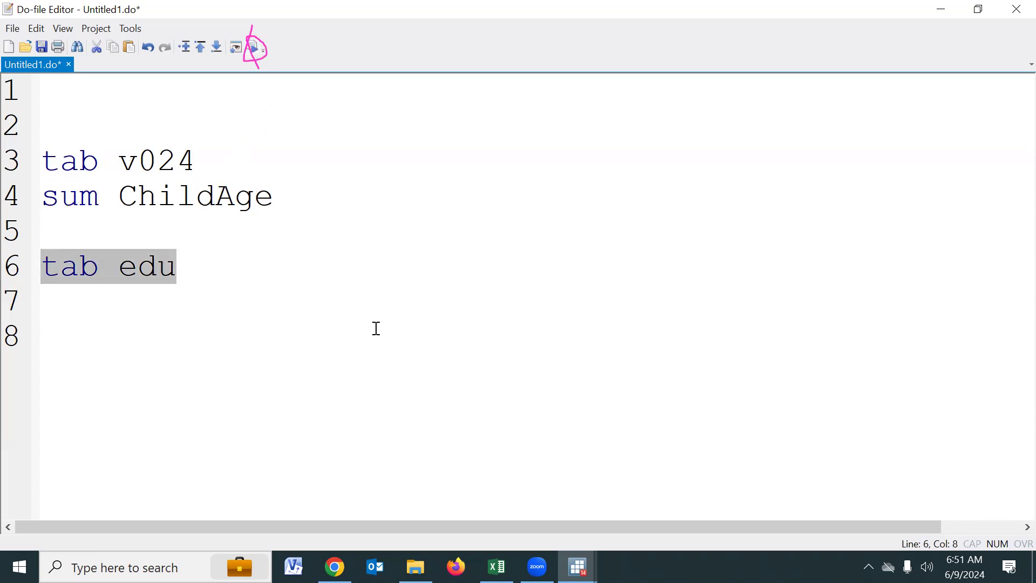